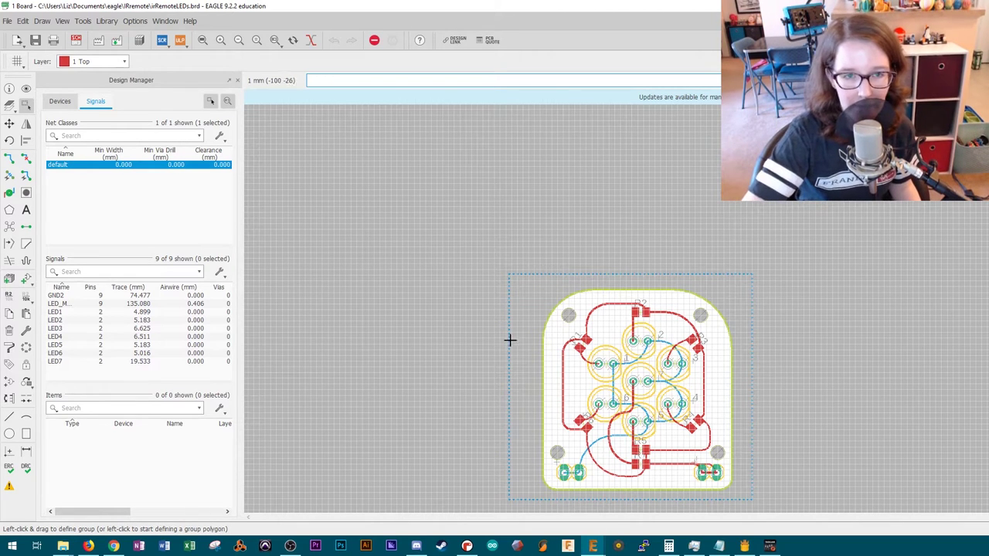
# On the schematic, search 'led' and add the adafruit LED5MM part
pyautogui.click(76, 40)
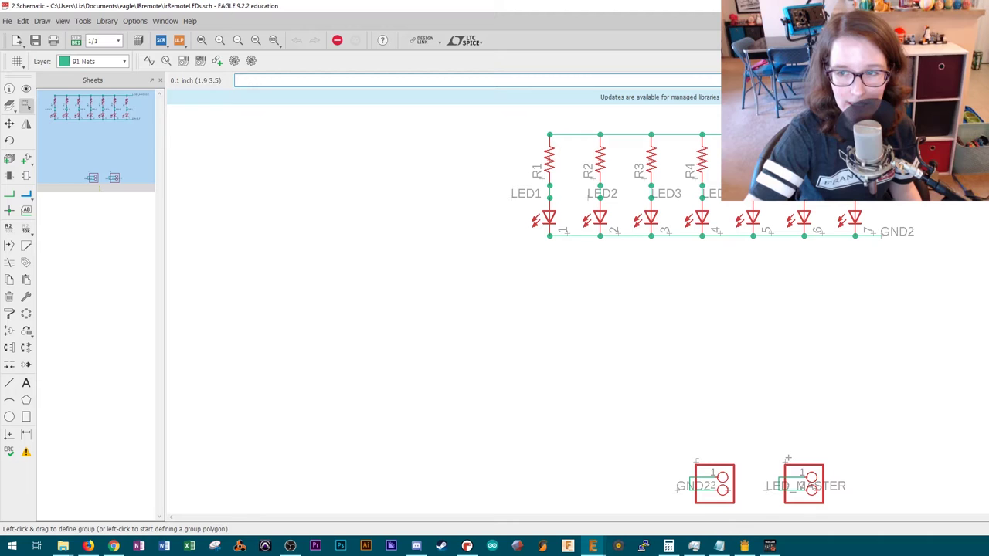
pyautogui.click(9, 194)
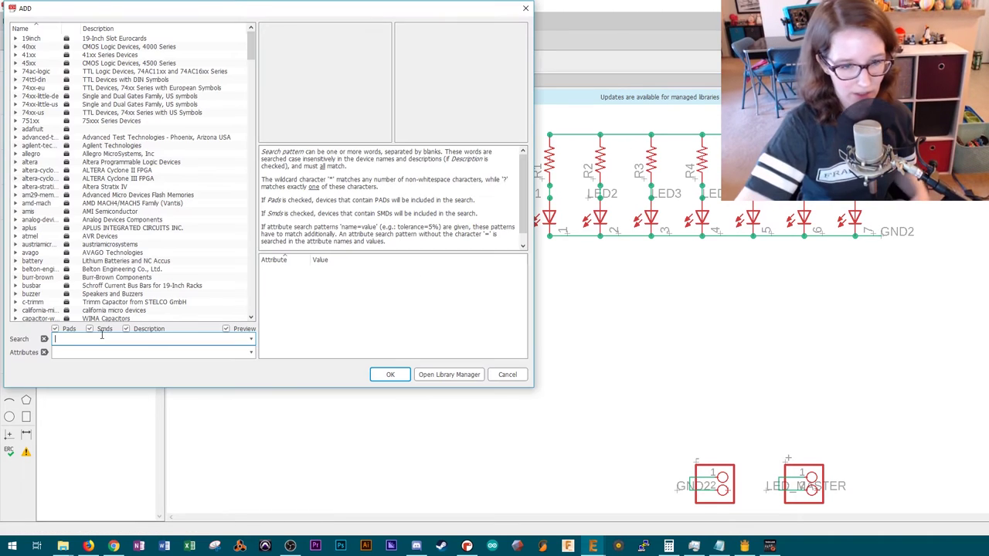
pyautogui.write('led')
pyautogui.press('Return')
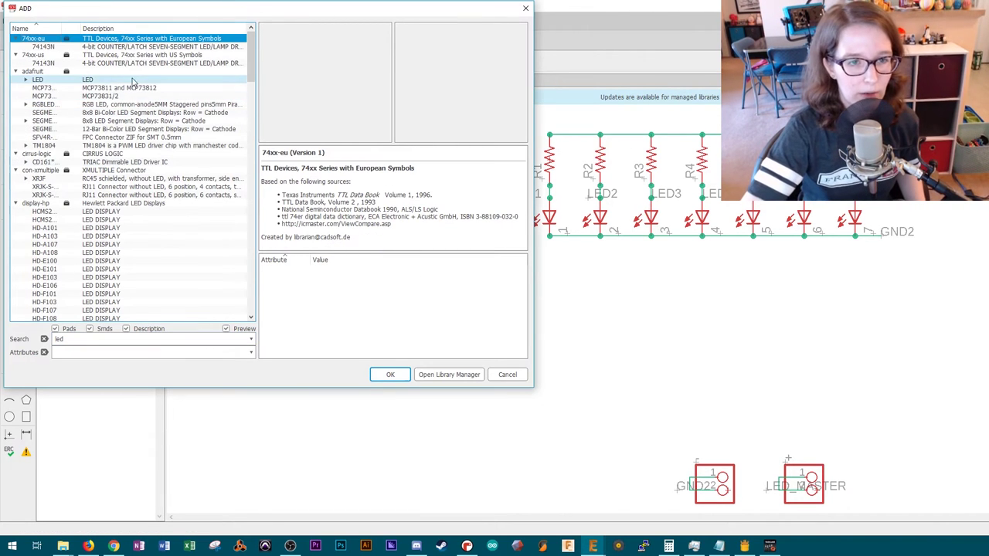
pyautogui.click(23, 79)
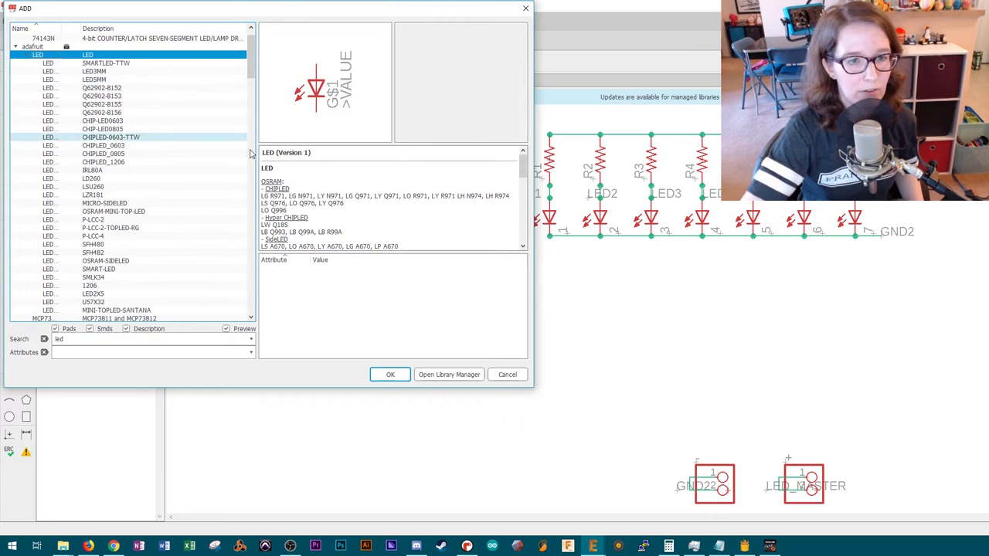
pyautogui.scroll(-5, 168, 139)
pyautogui.scroll(3, 176, 153)
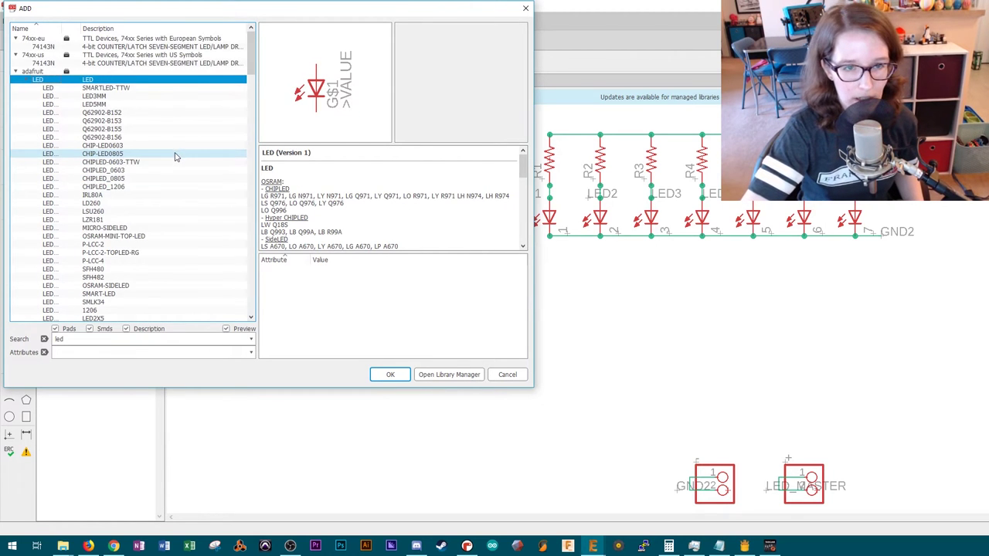
pyautogui.click(118, 105)
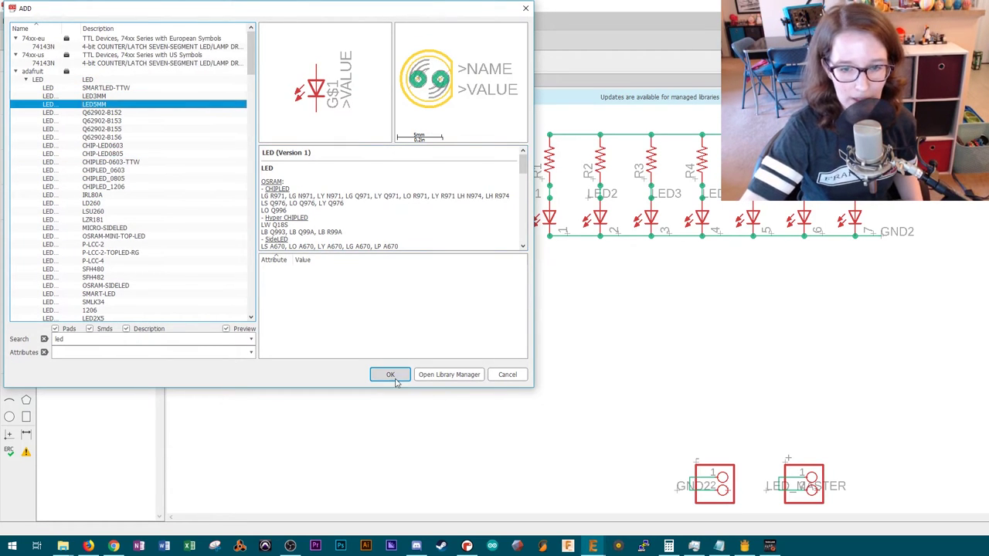
pyautogui.click(390, 374)
# Place LED1 and draw a short net stub running right from each of its two pins
pyautogui.click(357, 305)
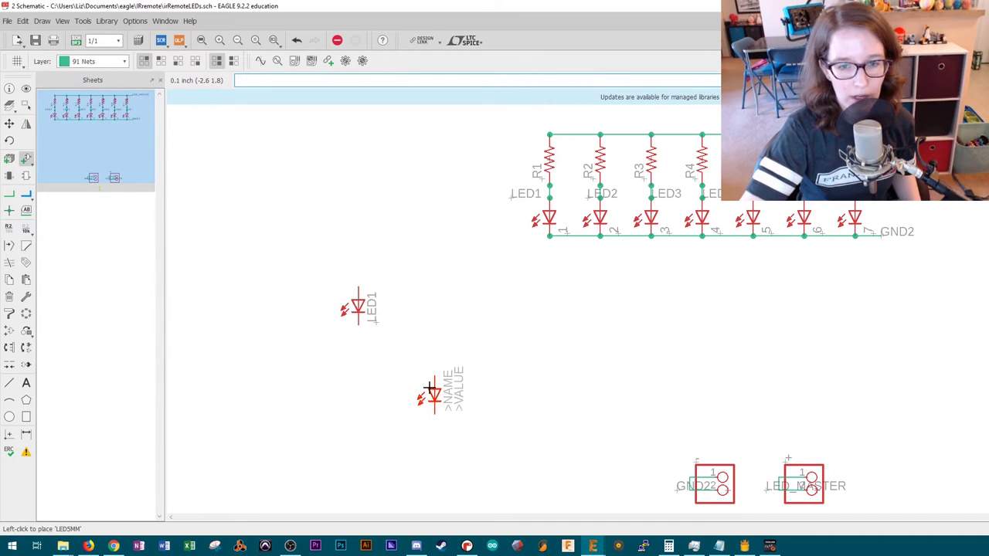
pyautogui.click(9, 194)
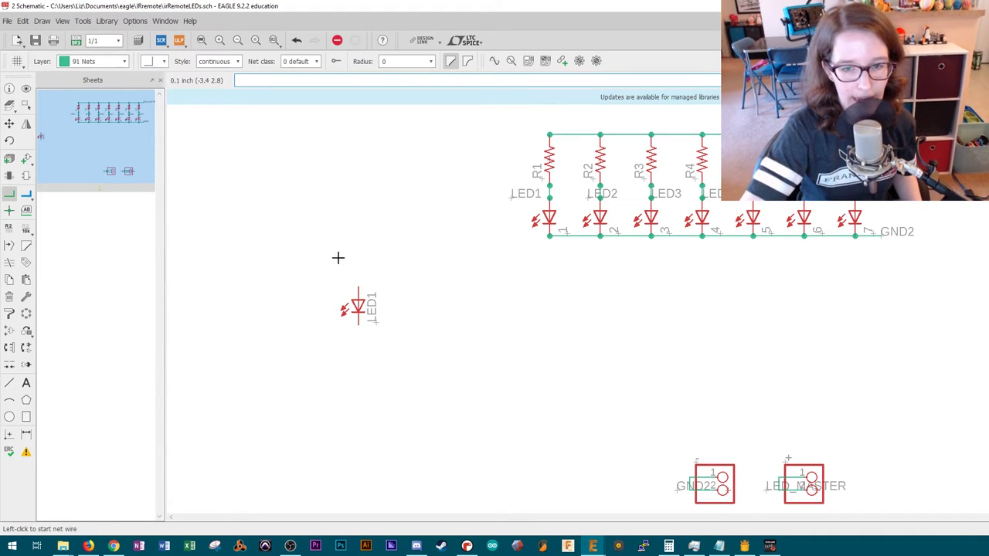
pyautogui.click(357, 288)
pyautogui.click(409, 287)
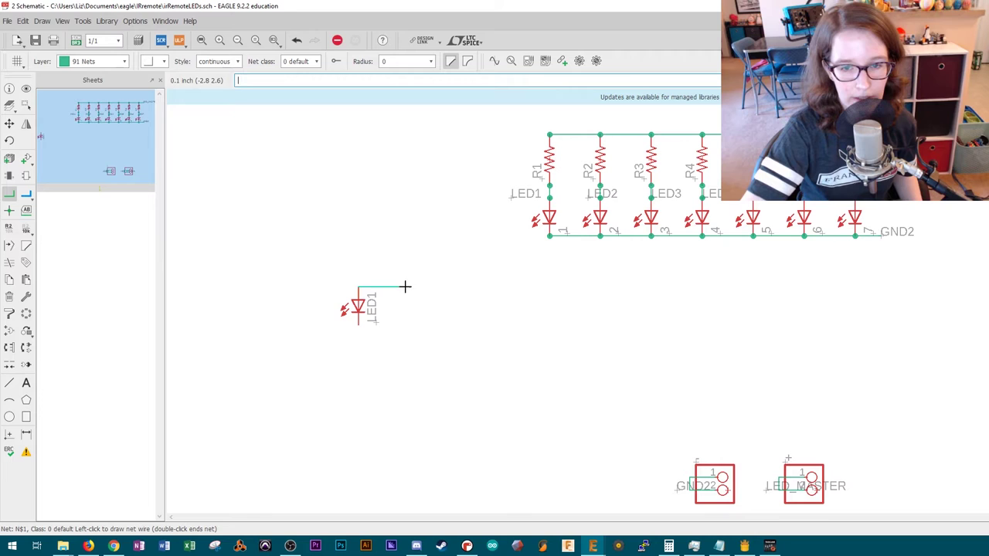
pyautogui.press('Escape')
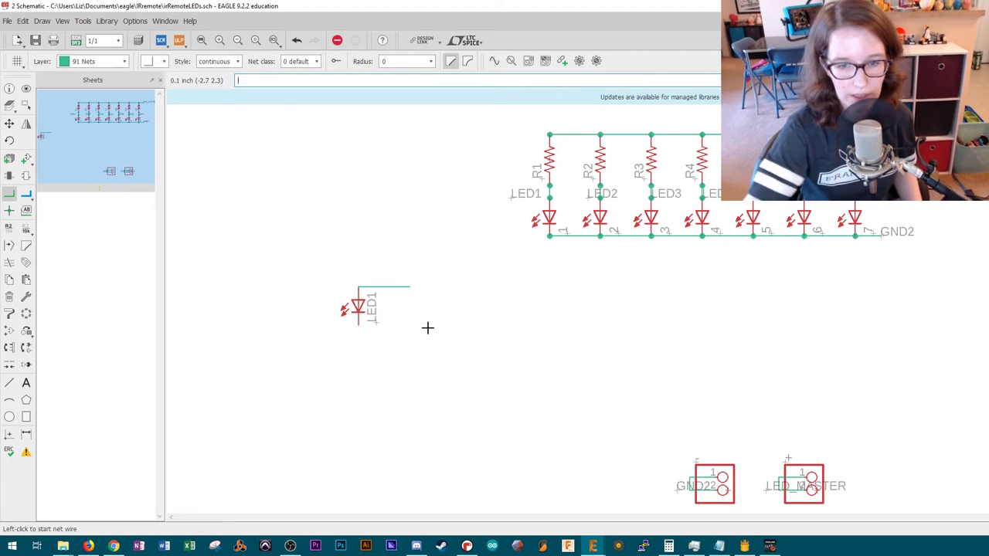
pyautogui.click(359, 325)
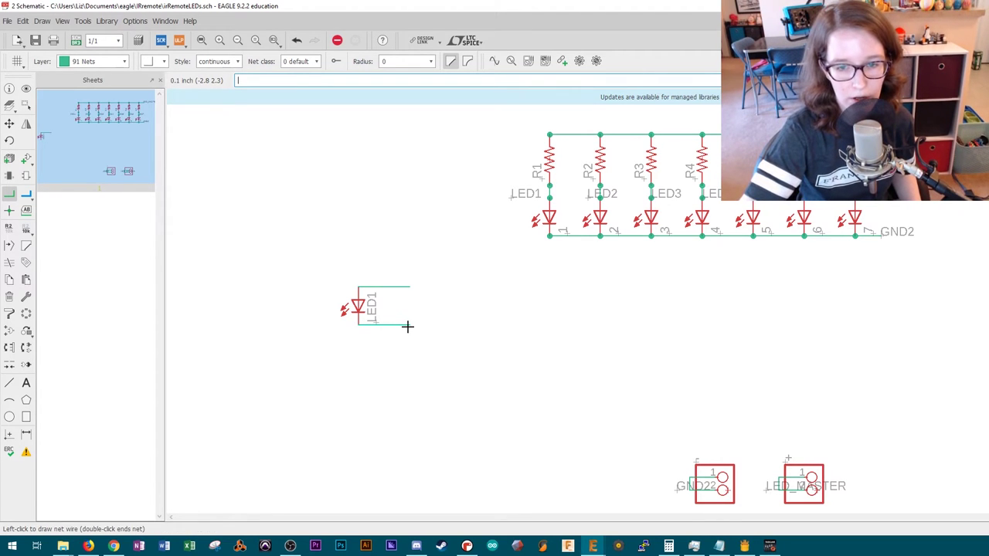
pyautogui.click(408, 325)
pyautogui.press('Escape')
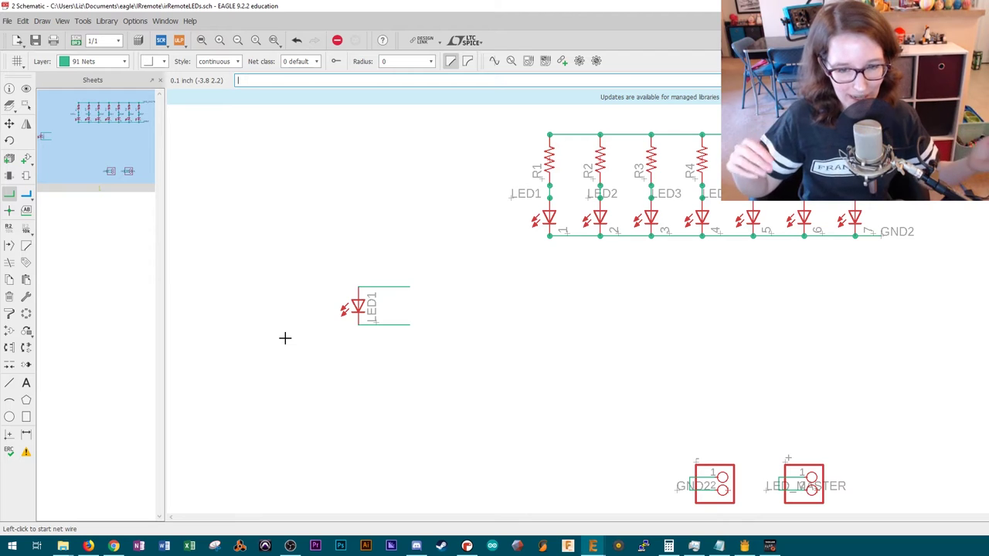
# Rename LED1's lower wire GND2, merge it with the ground net, and return to the board
pyautogui.click(9, 228)
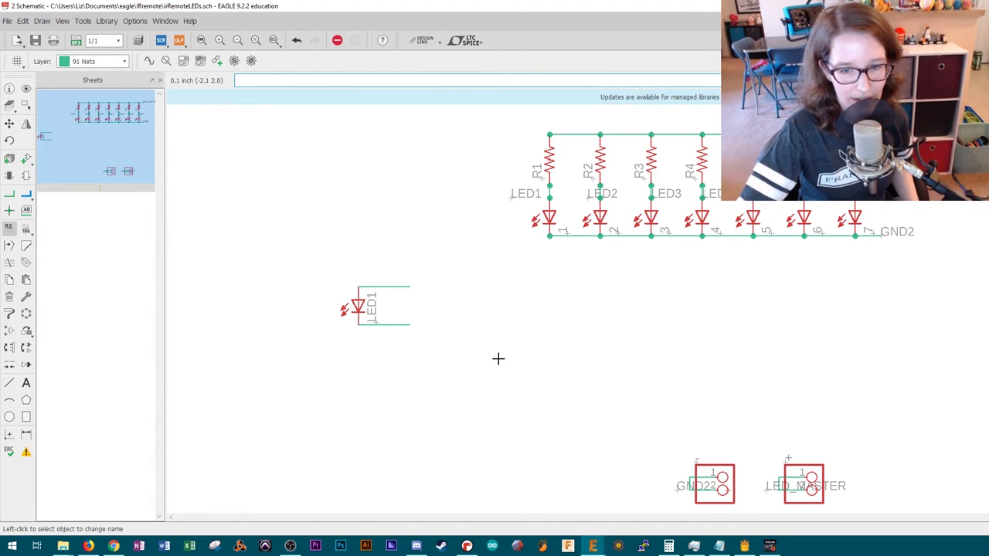
pyautogui.click(9, 230)
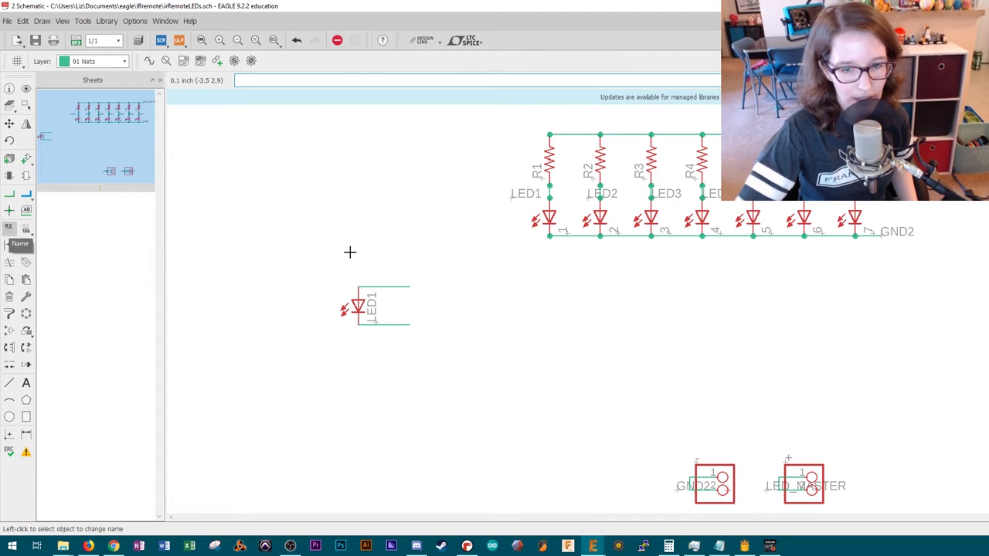
pyautogui.click(401, 325)
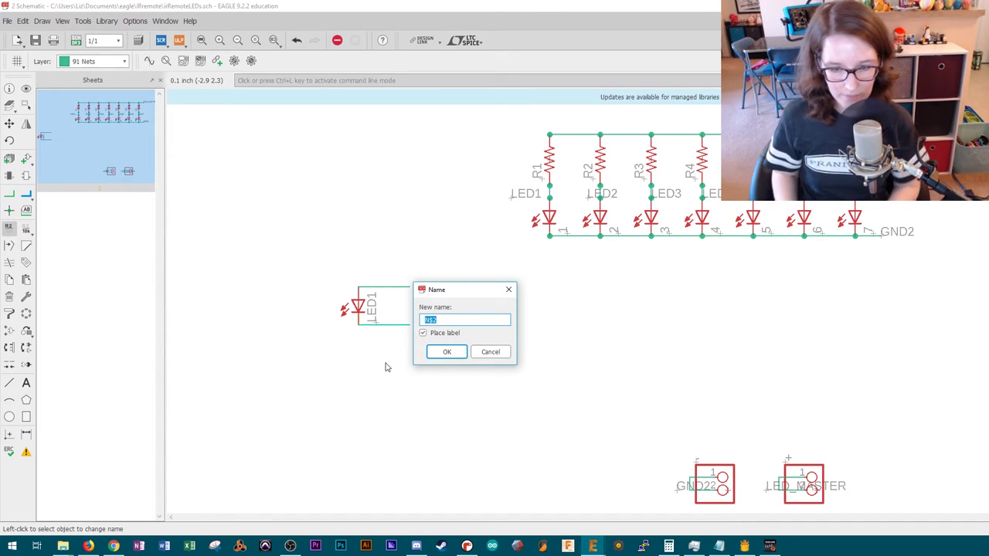
pyautogui.write('GND')
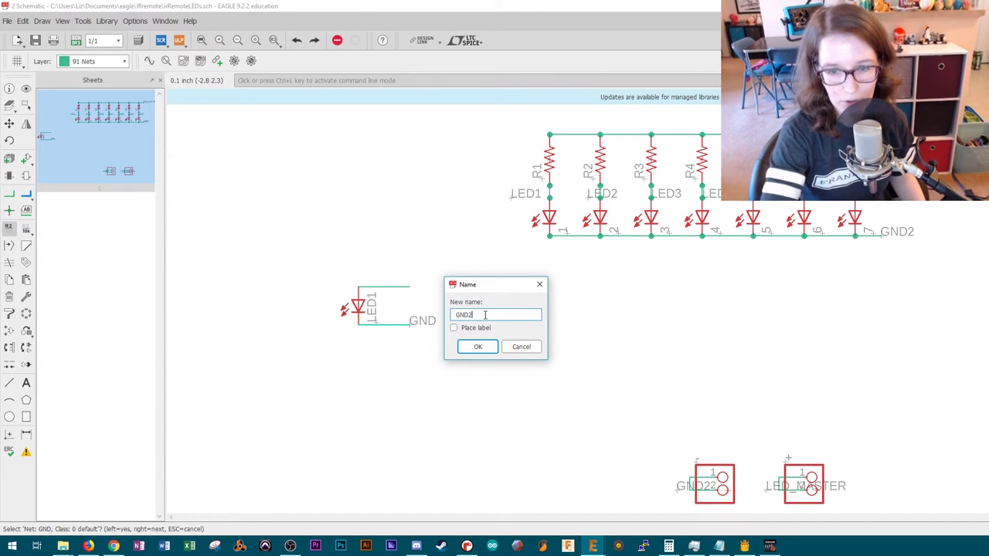
pyautogui.write('2')
pyautogui.click(477, 347)
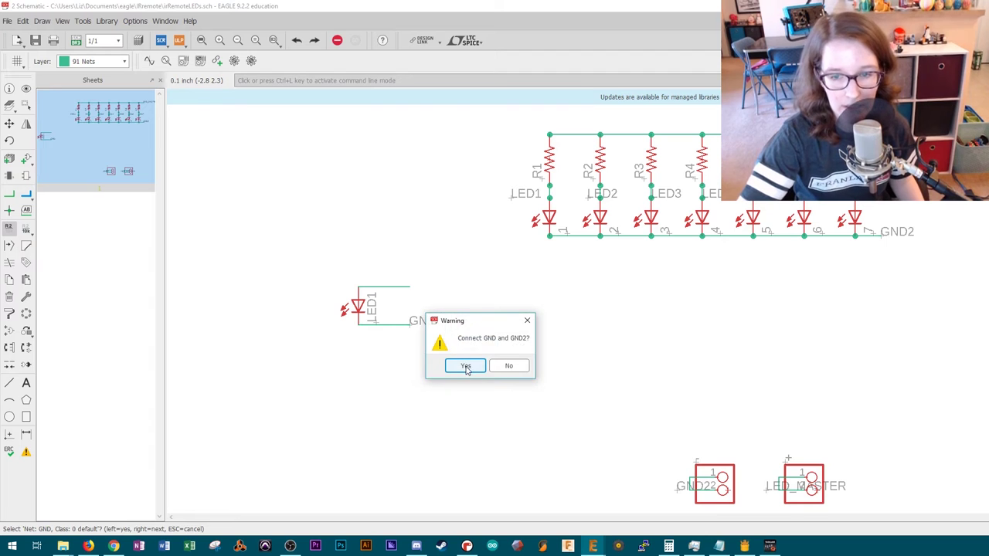
pyautogui.click(464, 367)
pyautogui.click(76, 40)
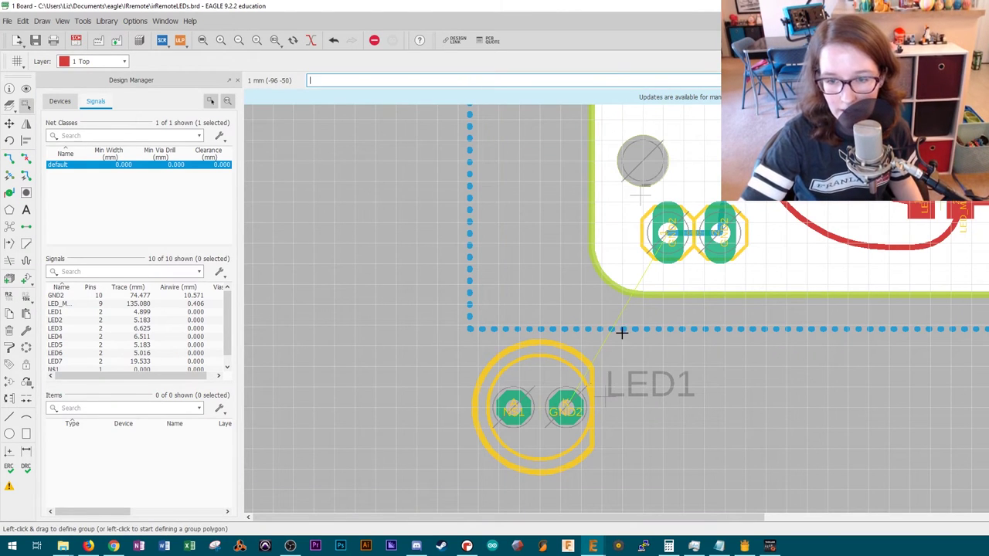
# Start a trace from LED1's GND2 pad, cancel it, and go back to the schematic
pyautogui.click(9, 158)
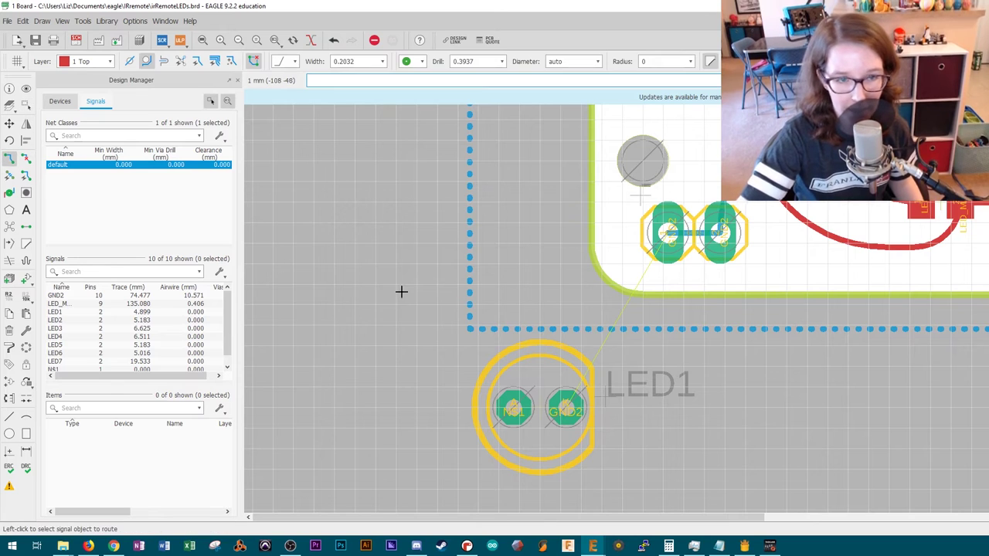
pyautogui.click(565, 405)
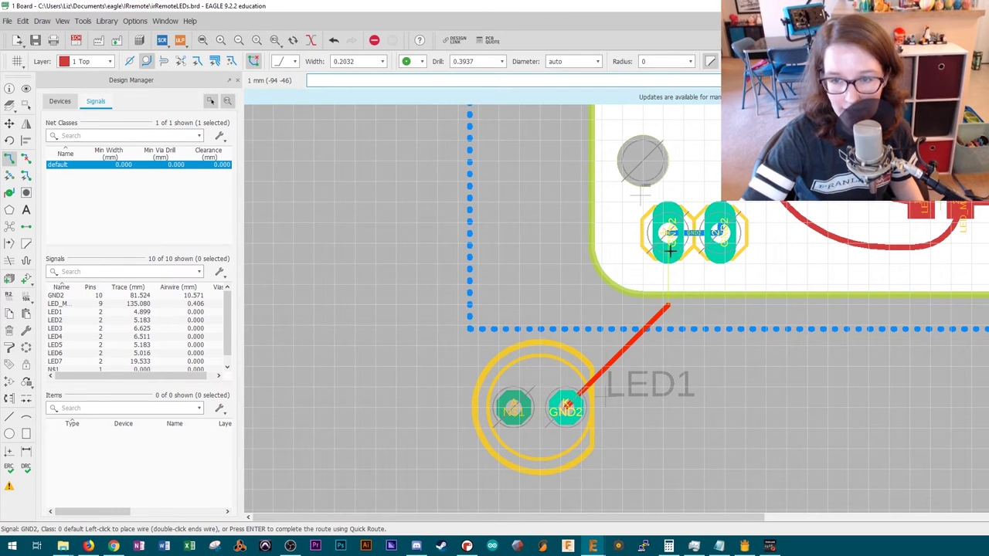
pyautogui.press('Escape')
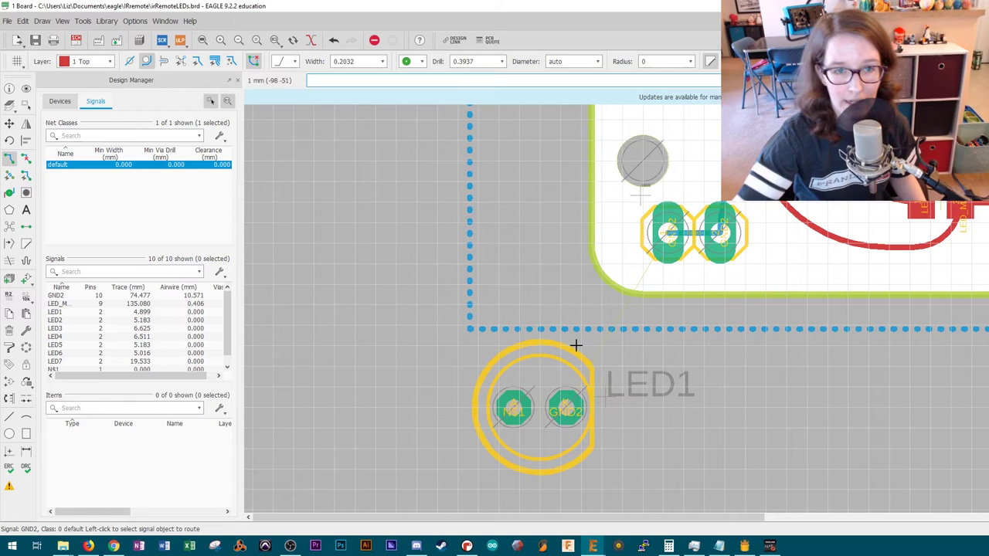
pyautogui.click(117, 40)
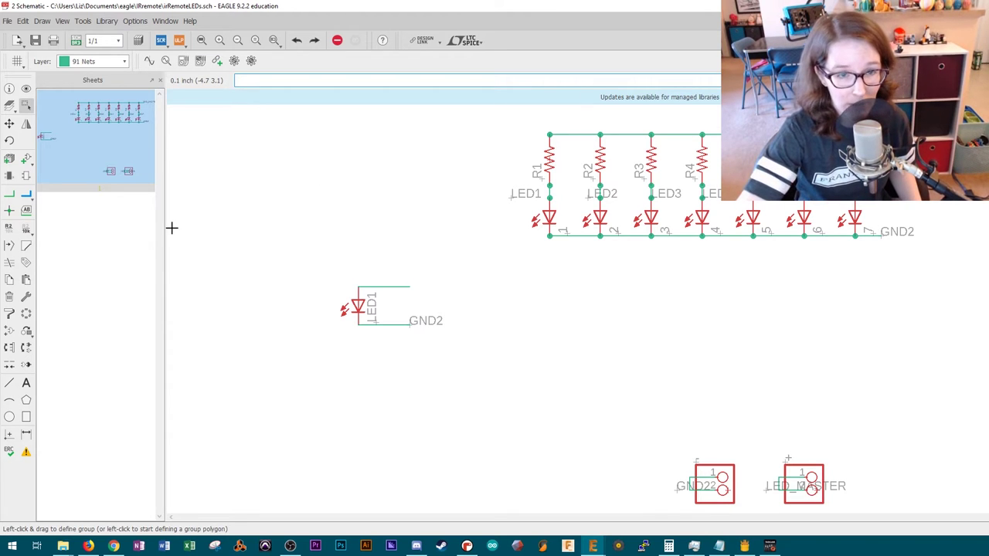
# Look over the LED board layout, return to its schematic, and begin opening irRemote.sch
pyautogui.click(77, 41)
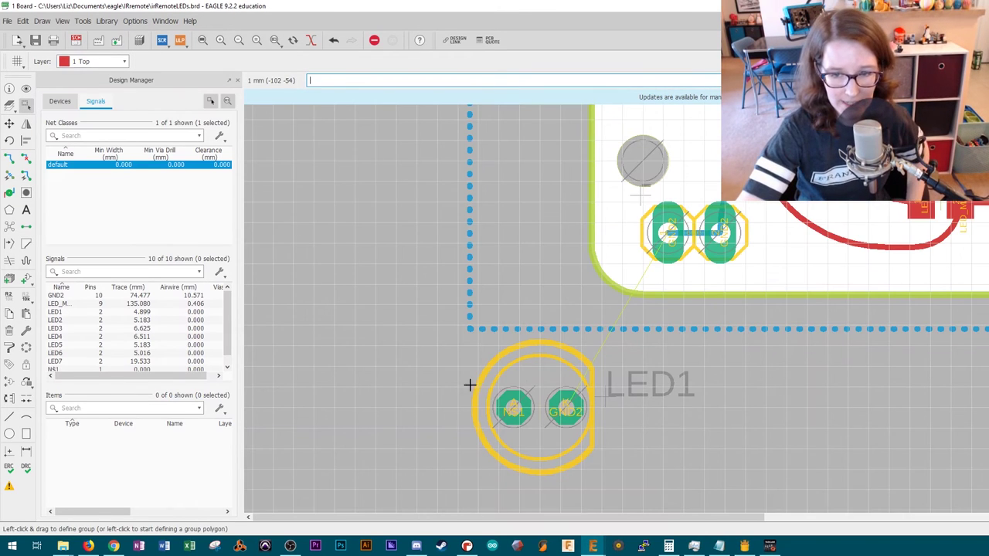
pyautogui.scroll(-3, 694, 252)
pyautogui.scroll(-1, 693, 251)
pyautogui.scroll(5, 823, 382)
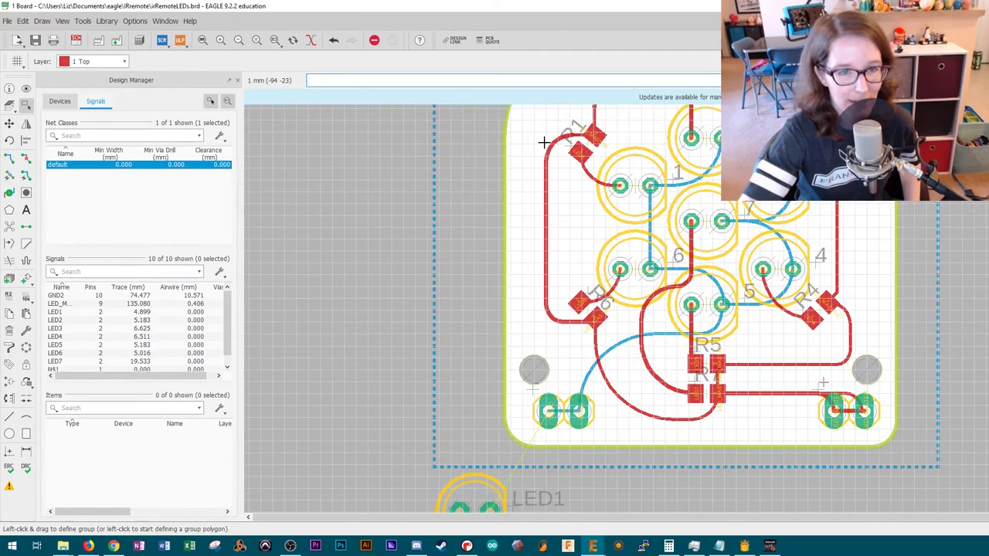
pyautogui.click(76, 41)
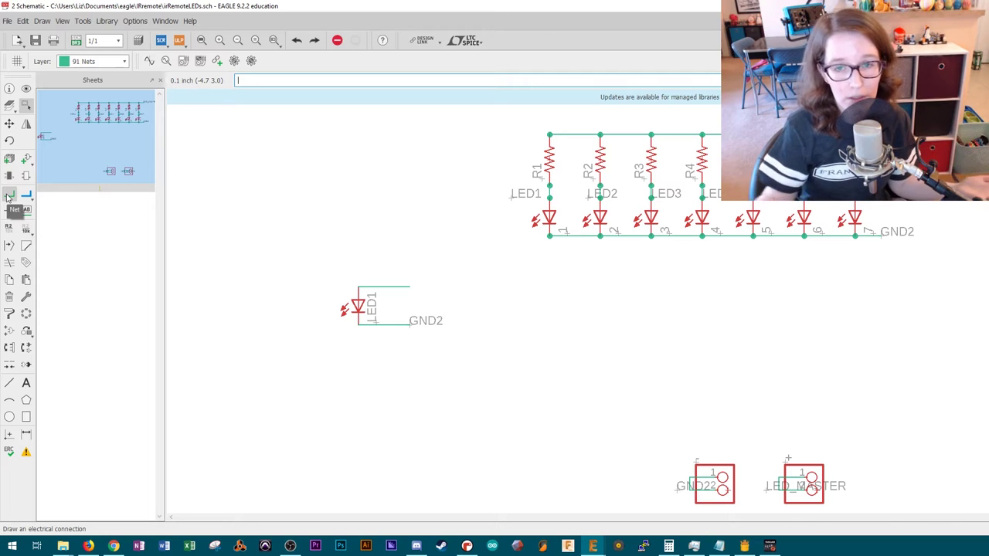
pyautogui.click(25, 175)
pyautogui.click(6, 20)
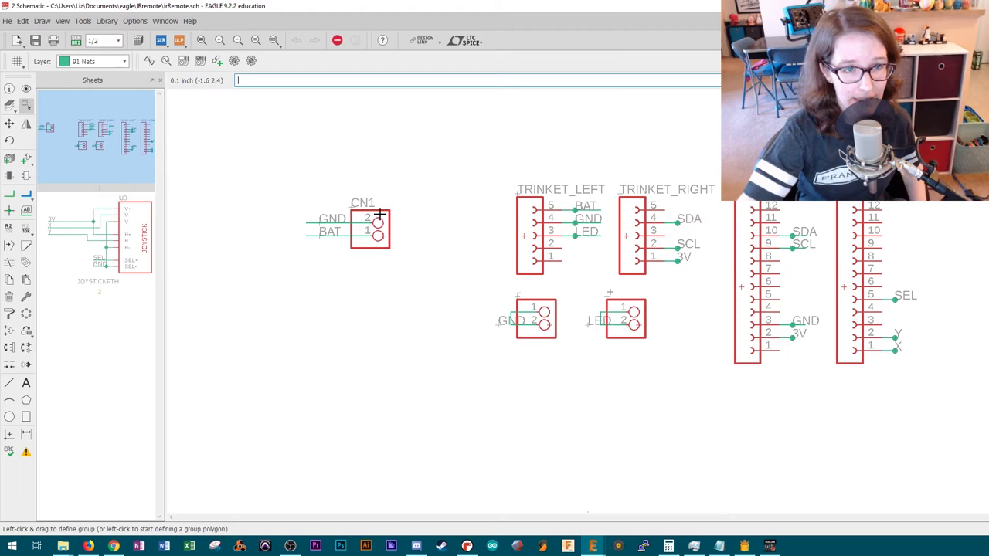
# Browse the adafruitParts and joystick breakout folders in the Open dialog, then cancel it
pyautogui.hotkey('ctrl', 'o')
pyautogui.doubleClick(155, 85)
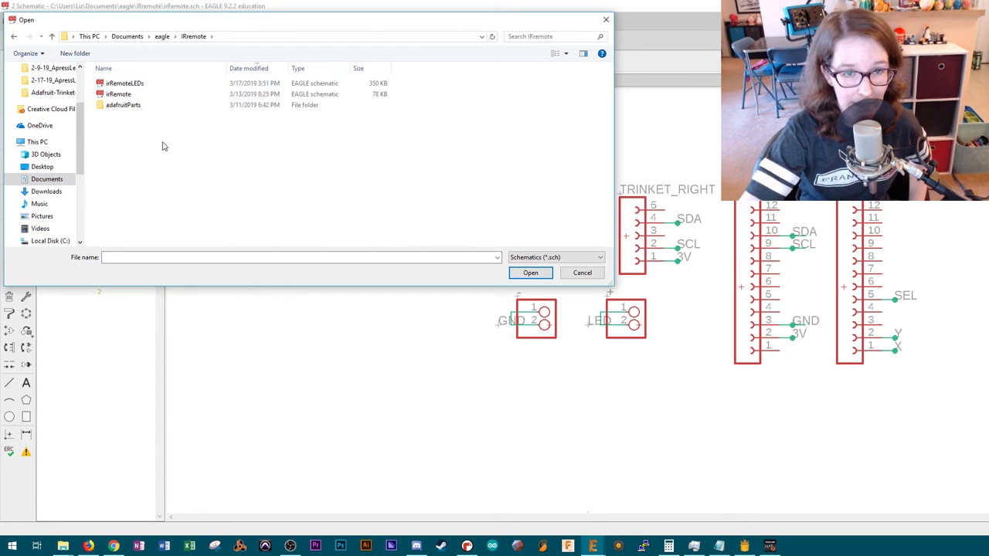
pyautogui.doubleClick(133, 107)
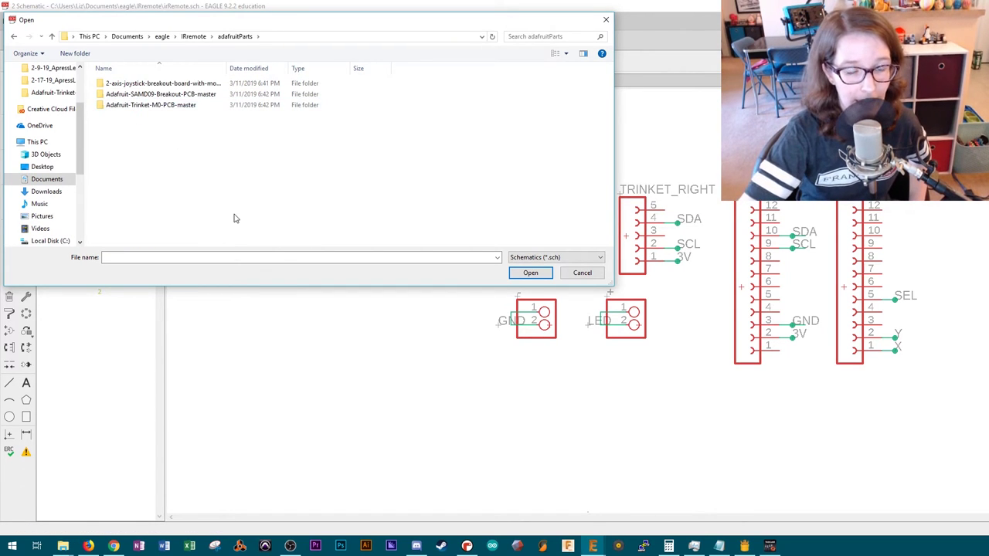
pyautogui.doubleClick(158, 84)
pyautogui.doubleClick(116, 86)
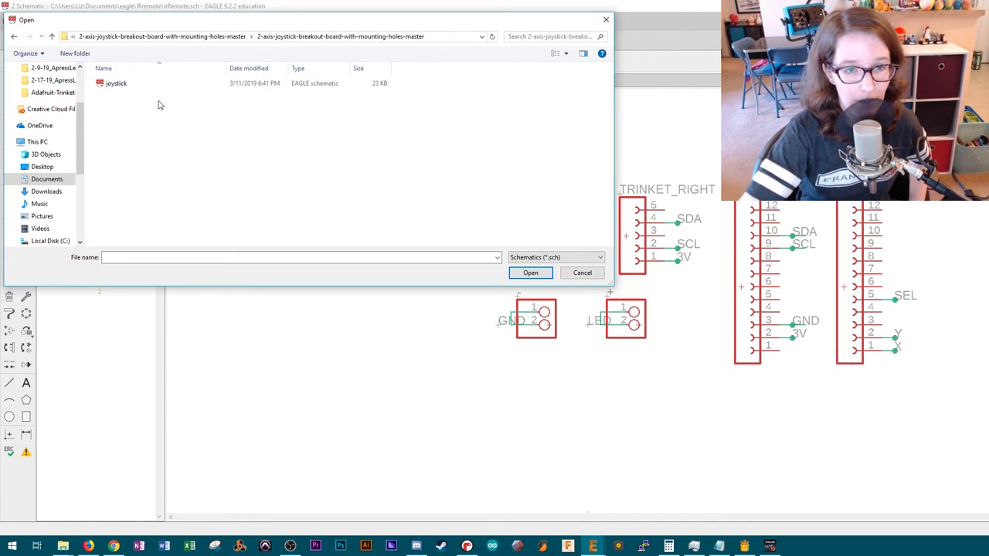
pyautogui.click(582, 273)
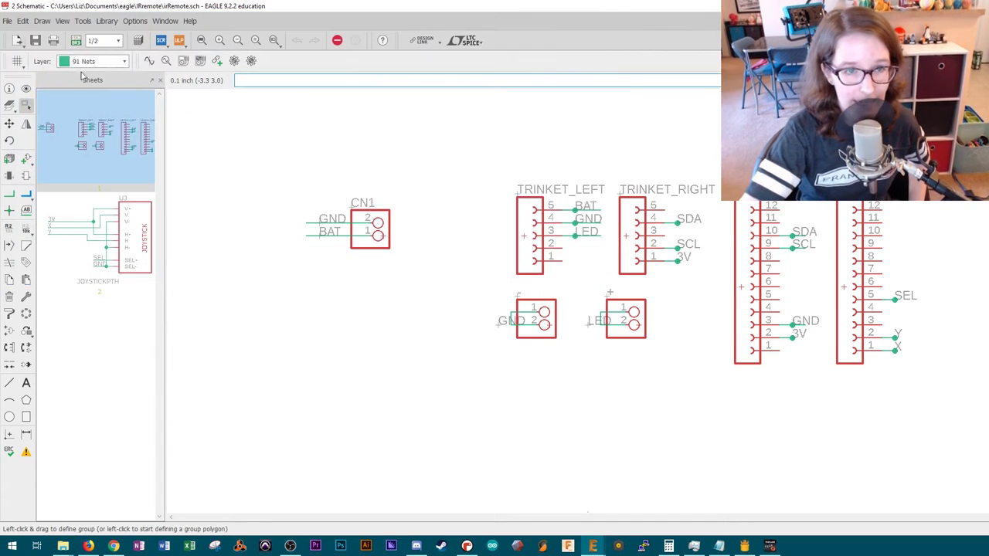
# Import the Trinket M0 schematic from adafruitParts as a new third sheet
pyautogui.click(7, 21)
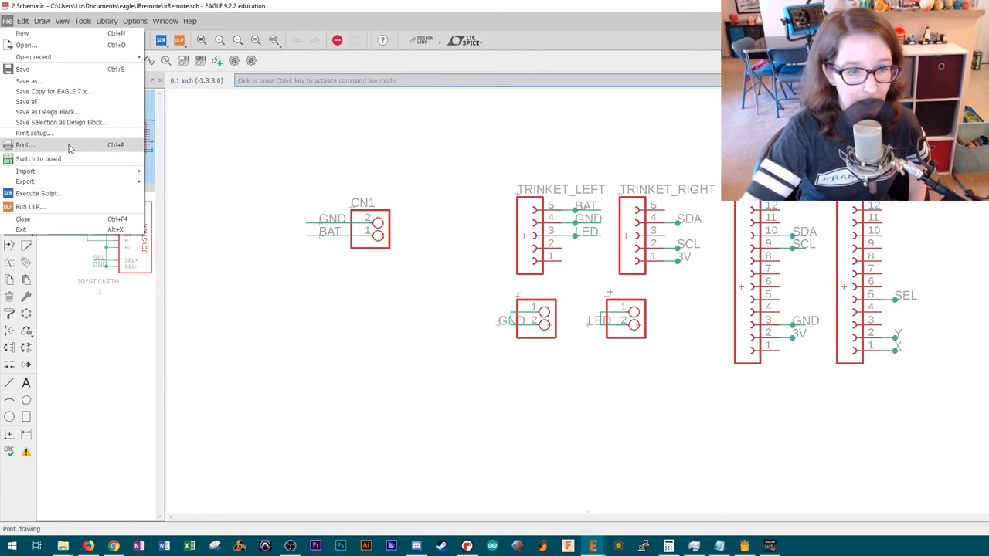
pyautogui.moveTo(90, 177)
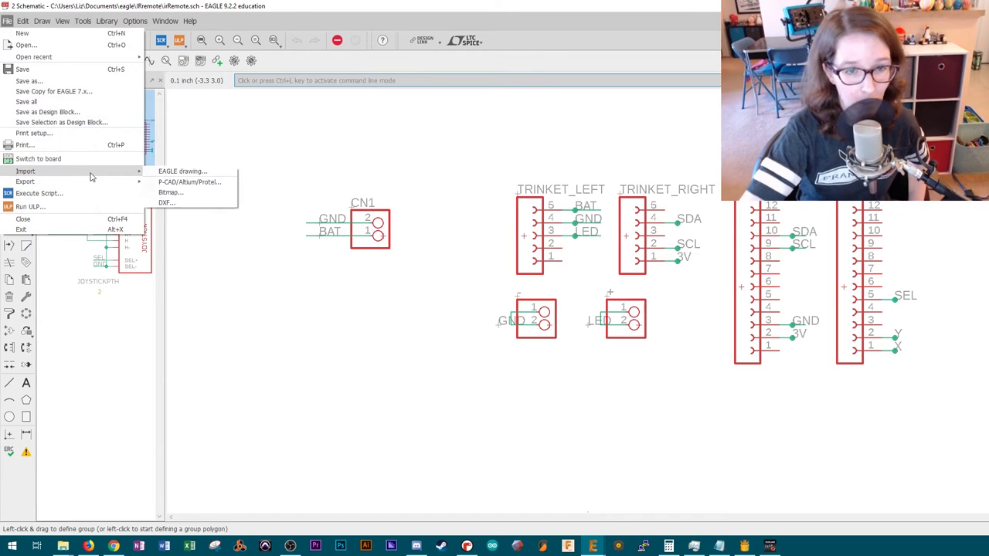
pyautogui.click(199, 171)
pyautogui.doubleClick(120, 83)
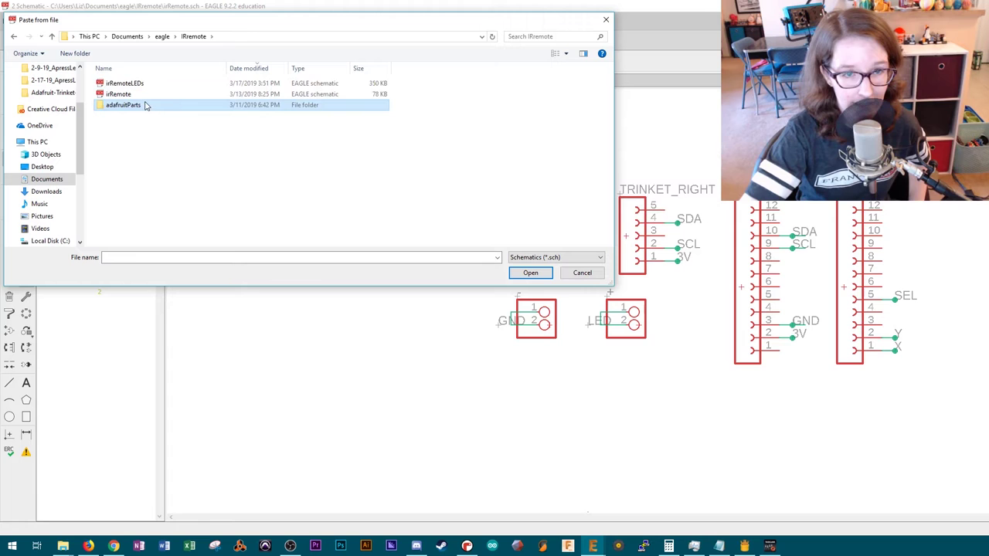
pyautogui.doubleClick(145, 105)
pyautogui.doubleClick(181, 81)
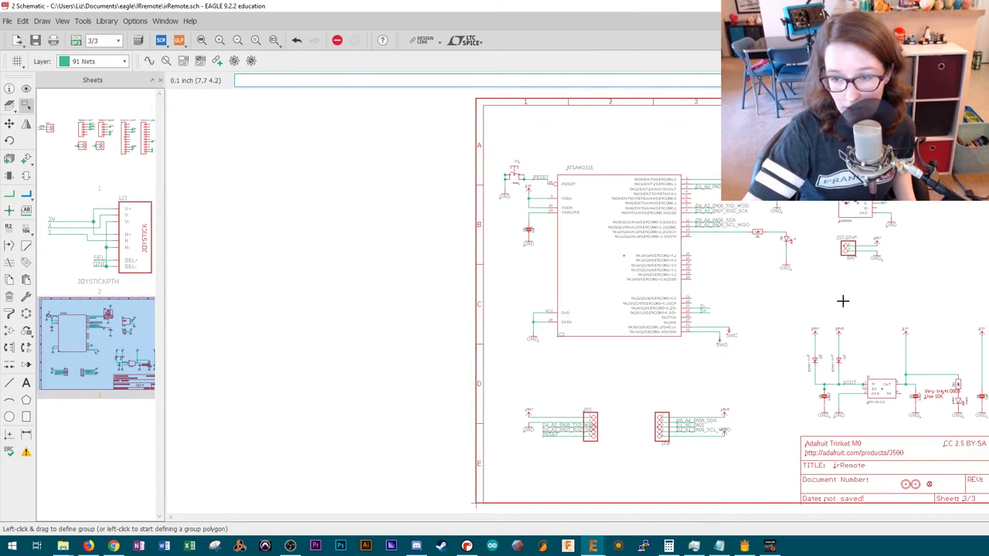
# Inspect the pasted Trinket layout on the board, then return to the schematic
pyautogui.click(76, 40)
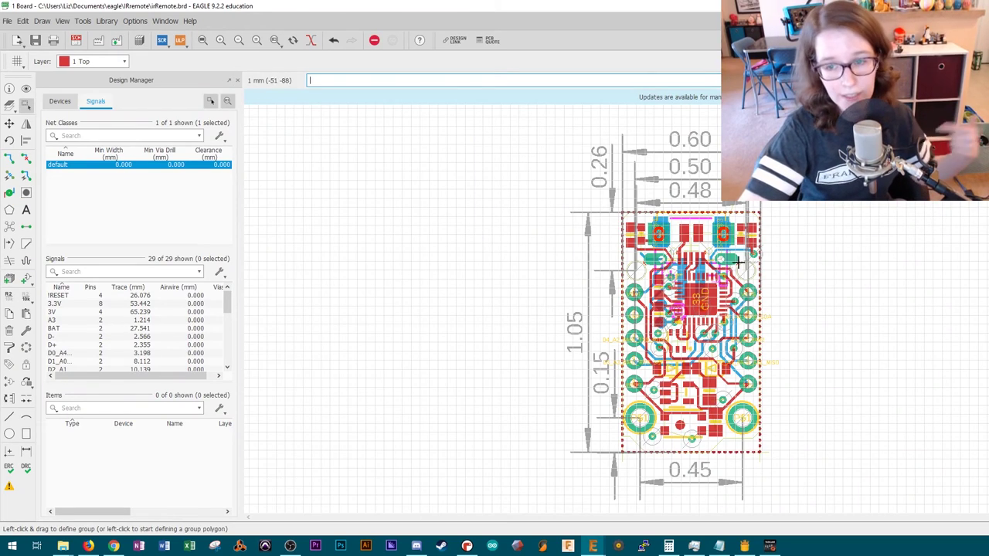
pyautogui.scroll(-4, 740, 262)
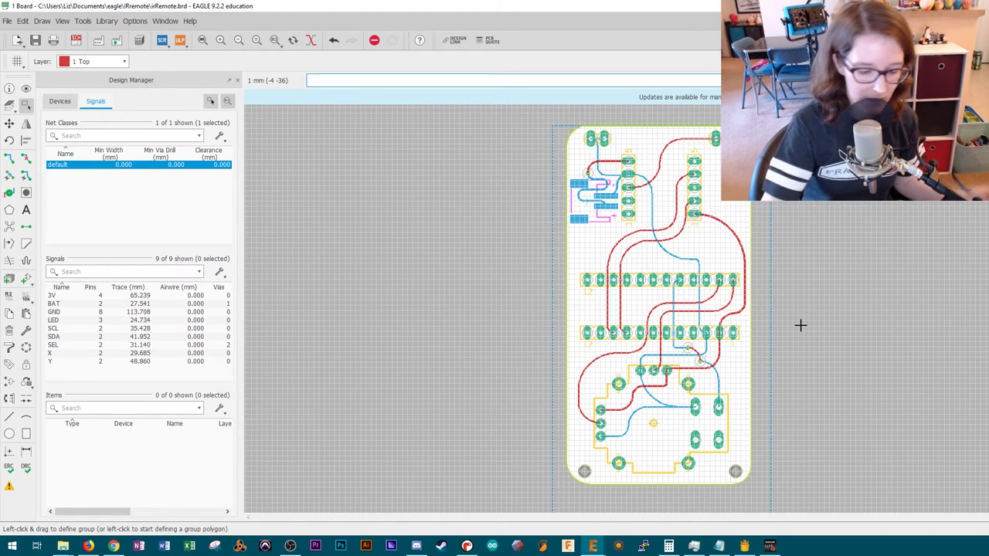
pyautogui.hotkey('alt', 'Tab')
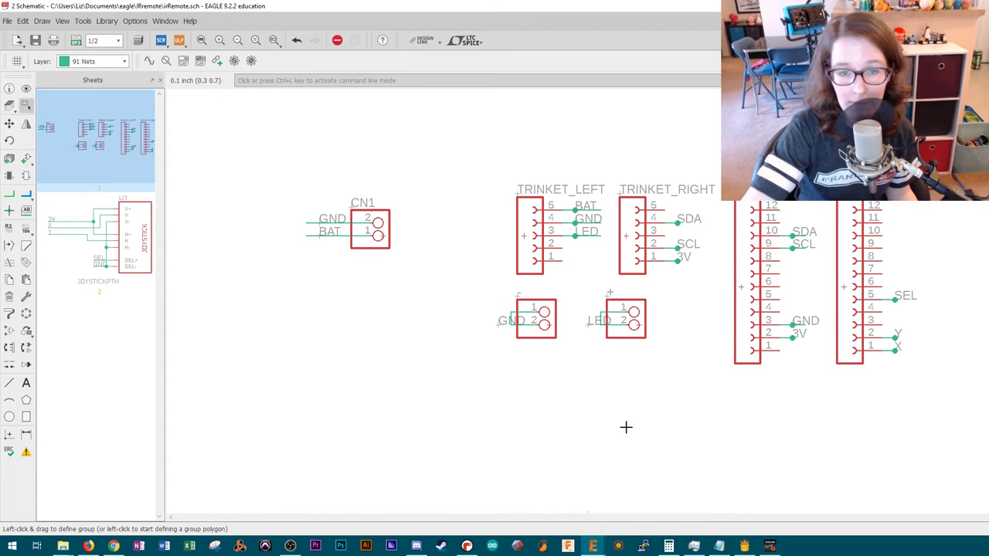
pyautogui.click(100, 262)
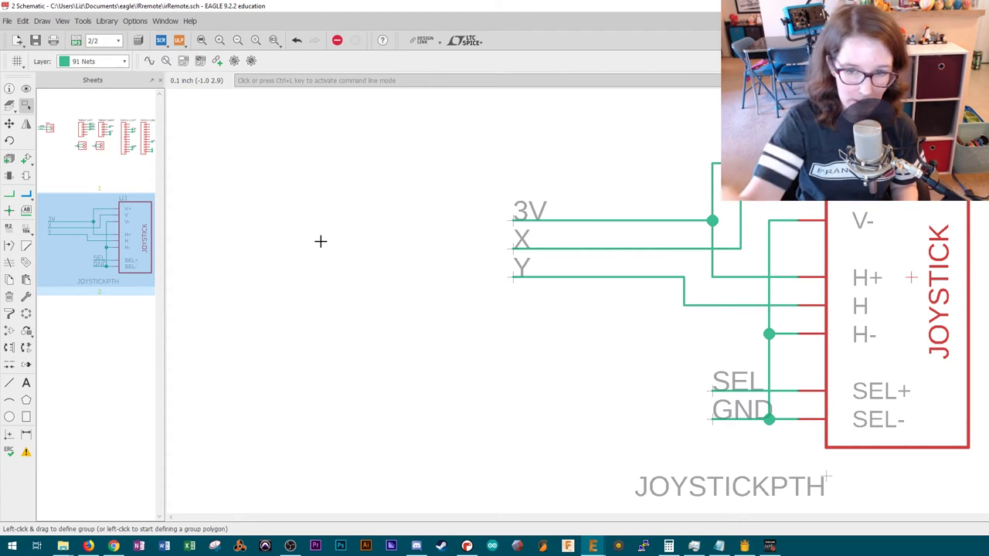
pyautogui.click(121, 167)
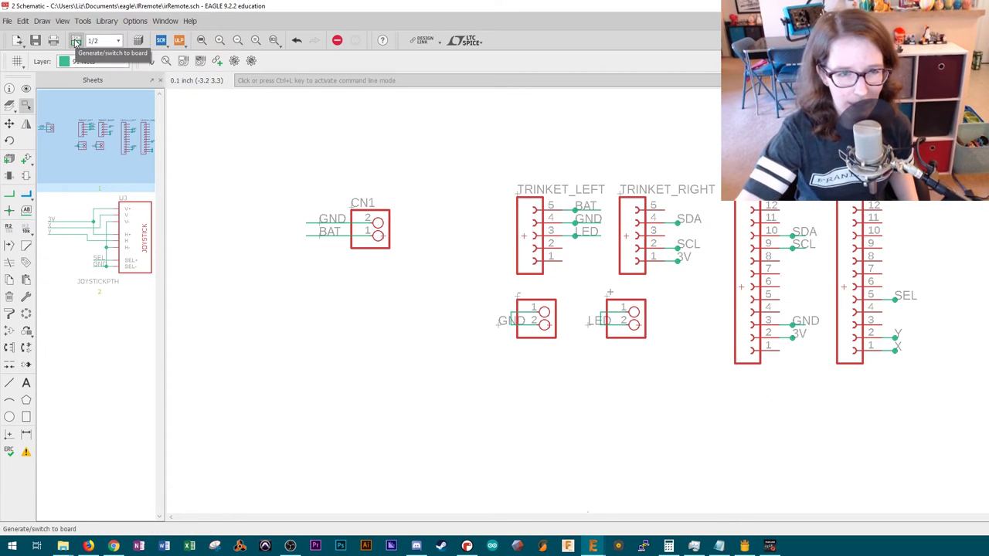
# Switch to the irRemote main board and import the LED board drawing beside it
pyautogui.click(76, 42)
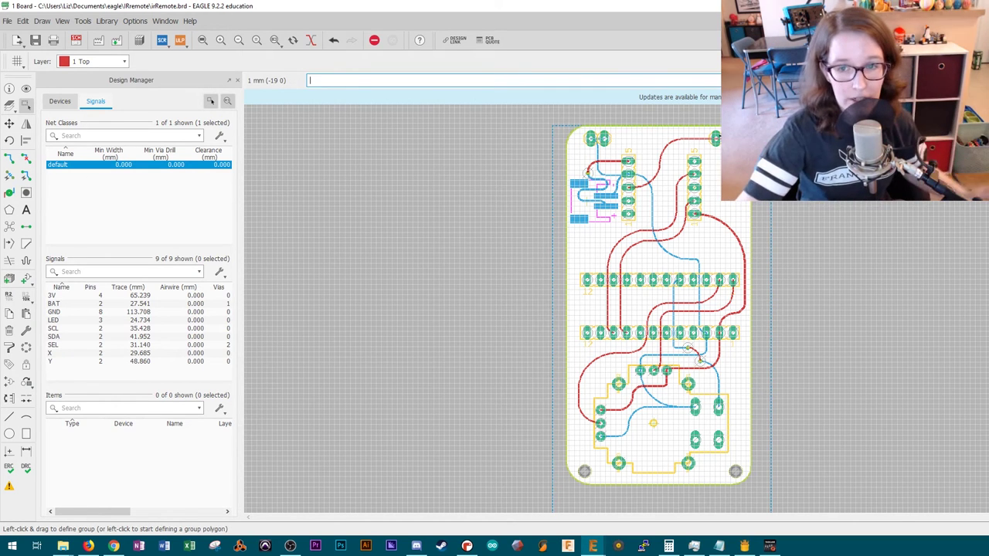
pyautogui.scroll(5, 700, 116)
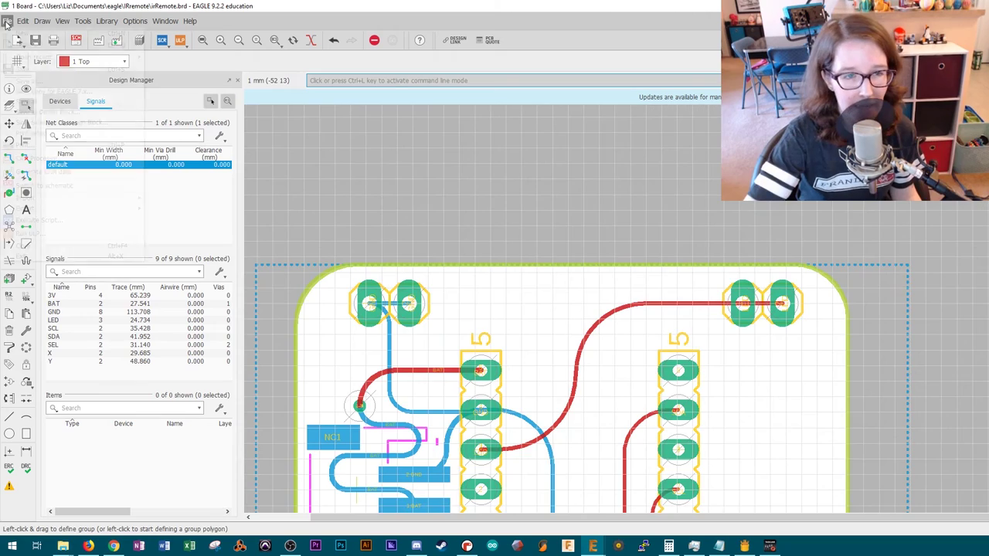
pyautogui.click(7, 21)
pyautogui.moveTo(101, 200)
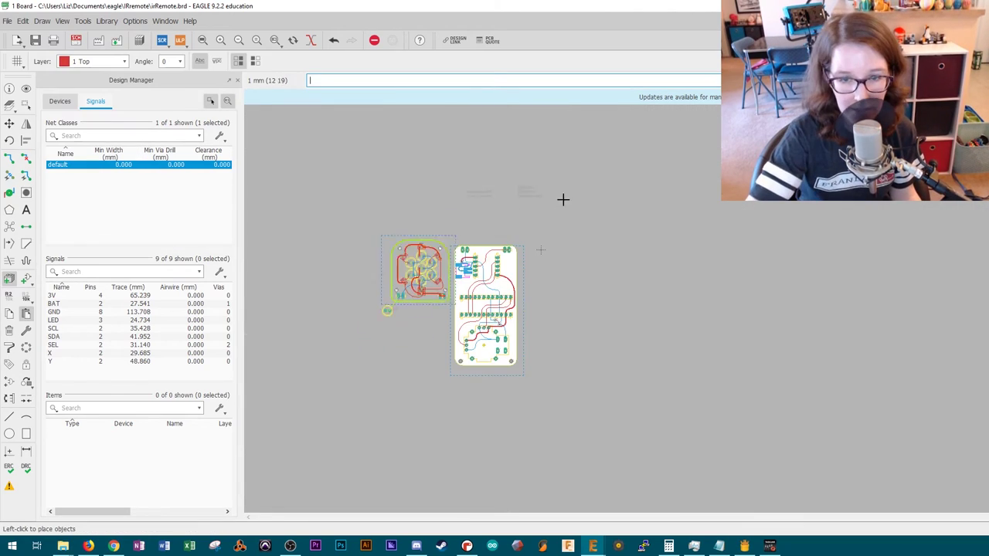
pyautogui.scroll(5, 604, 179)
pyautogui.click(26, 105)
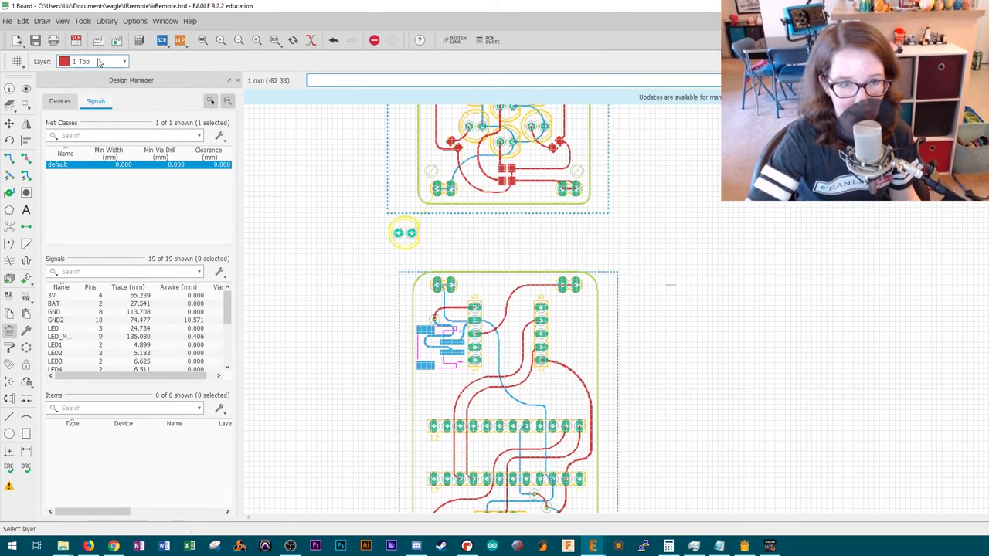
# Undo the pasted LED board, leaving the main board with its nine signals
pyautogui.scroll(3, 680, 237)
pyautogui.scroll(-3, 589, 225)
pyautogui.scroll(2, 573, 218)
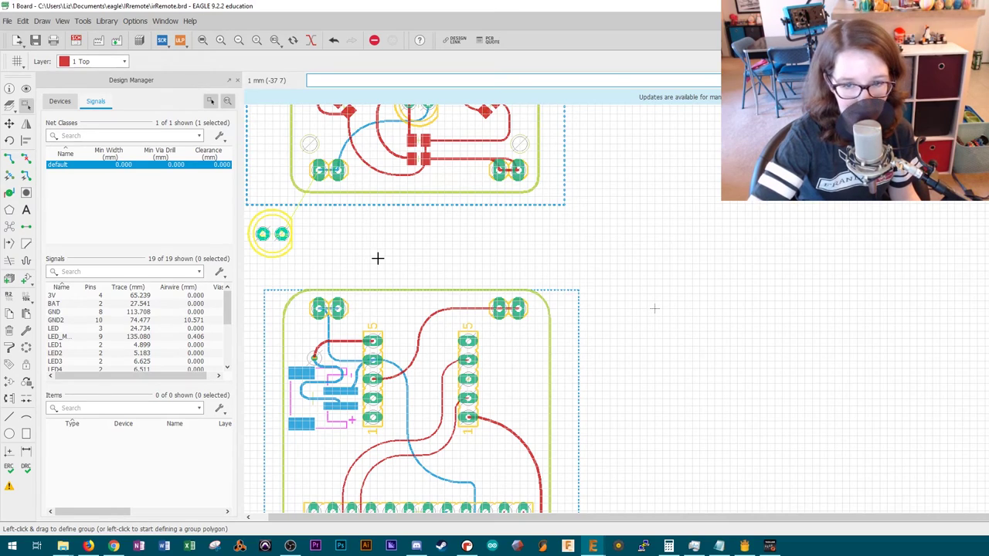
pyautogui.scroll(-4, 378, 258)
pyautogui.hotkey('ctrl', 'z')
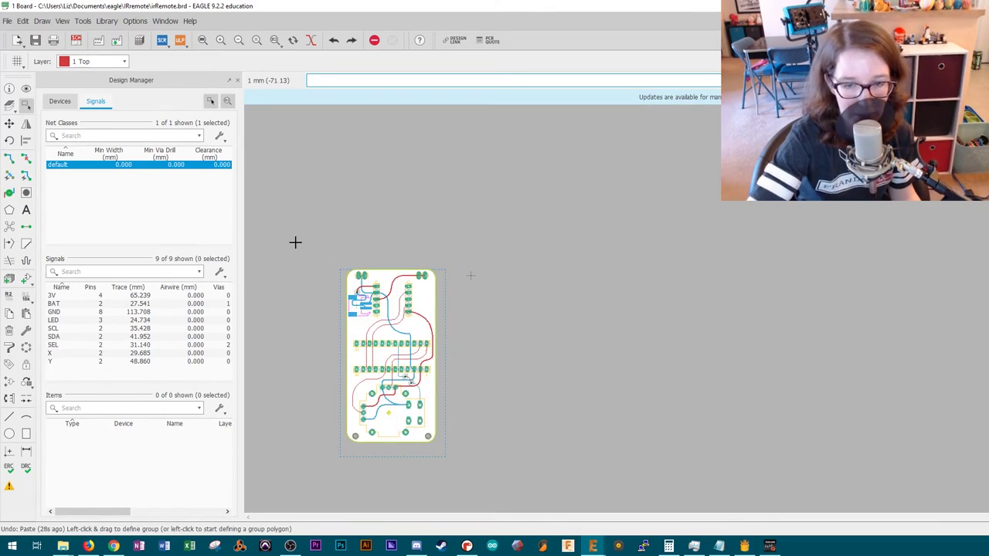
# Zoom in on the irRemote board outline
pyautogui.scroll(2, 355, 367)
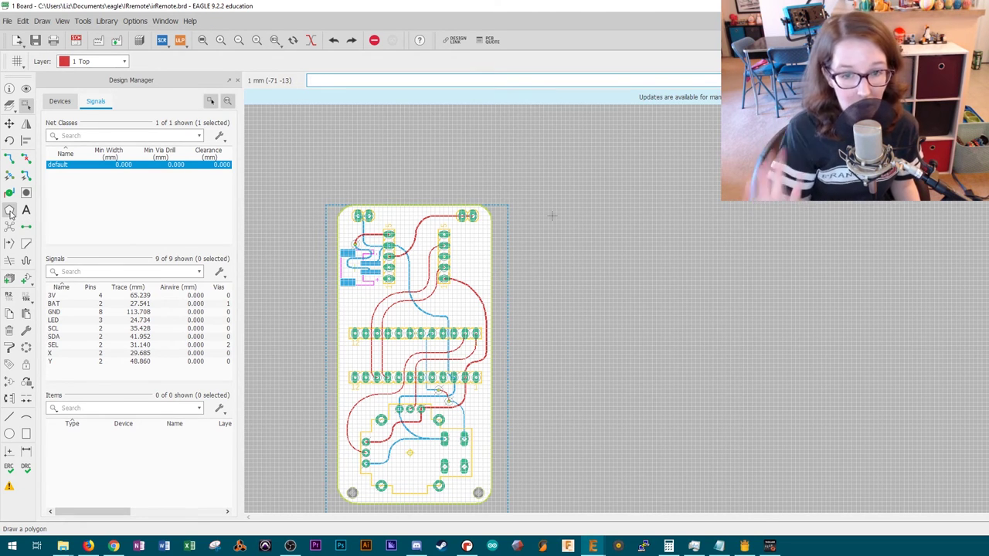
# Run Ratsnest on the GND polygon to pour ground copper across the board
pyautogui.click(10, 159)
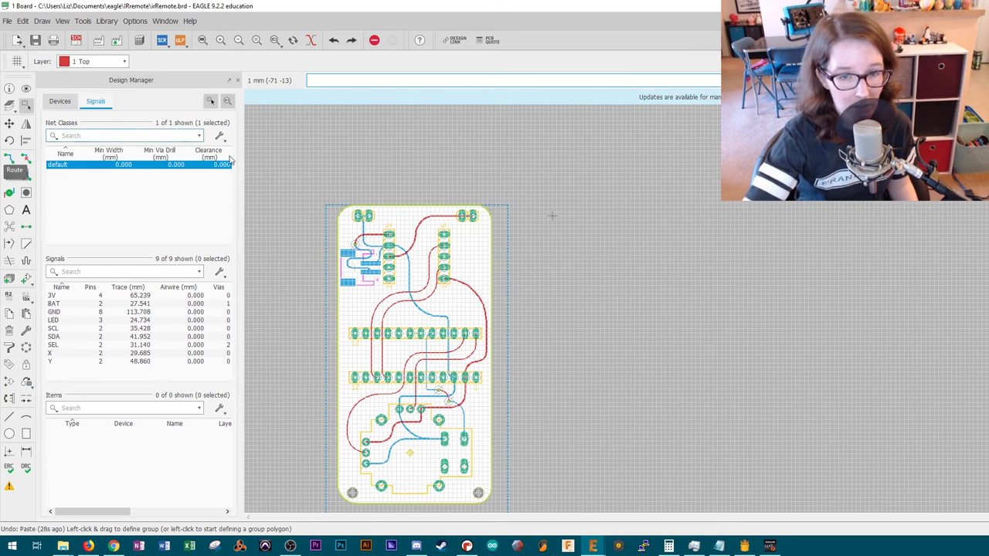
pyautogui.rightClick(326, 270)
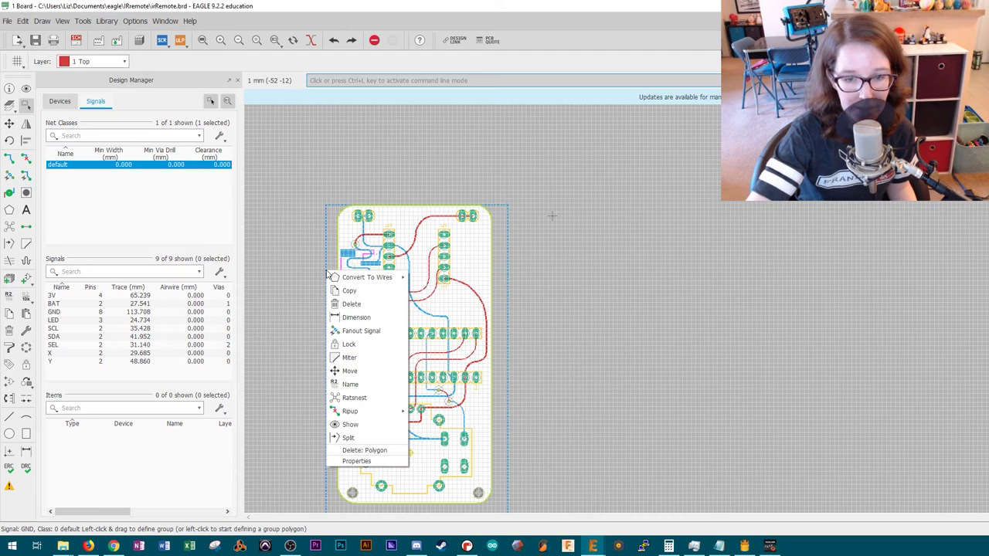
pyautogui.click(363, 395)
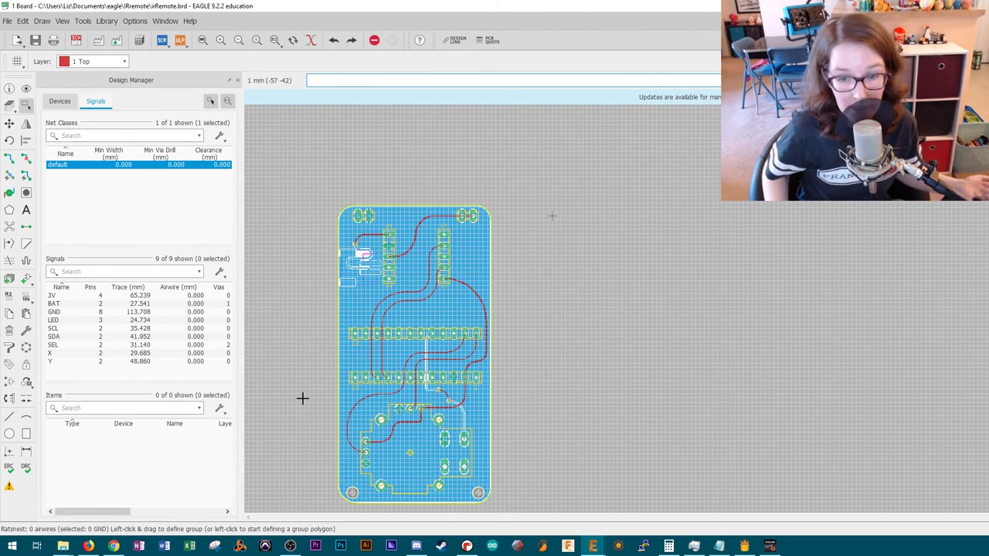
pyautogui.scroll(1, 449, 415)
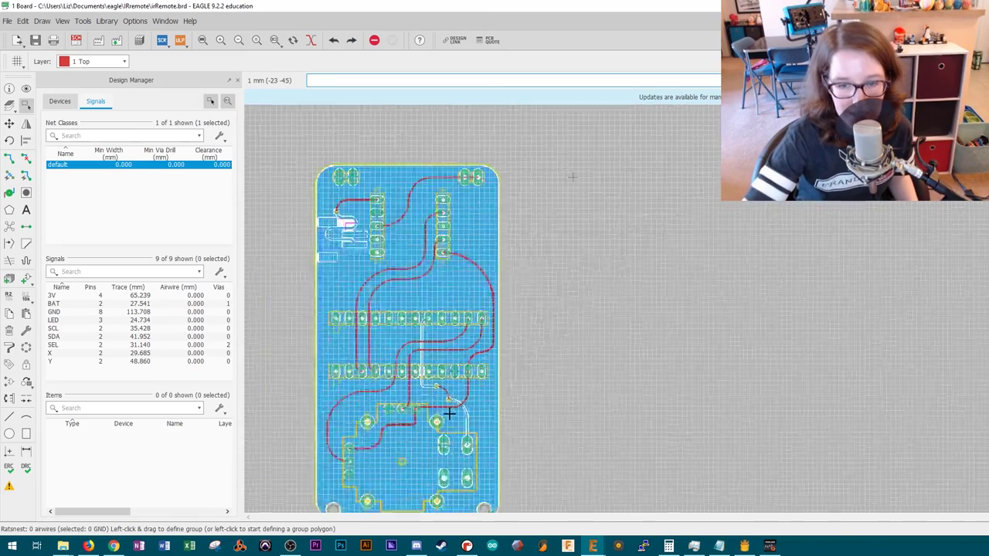
pyautogui.scroll(5, 449, 415)
pyautogui.scroll(-3, 460, 474)
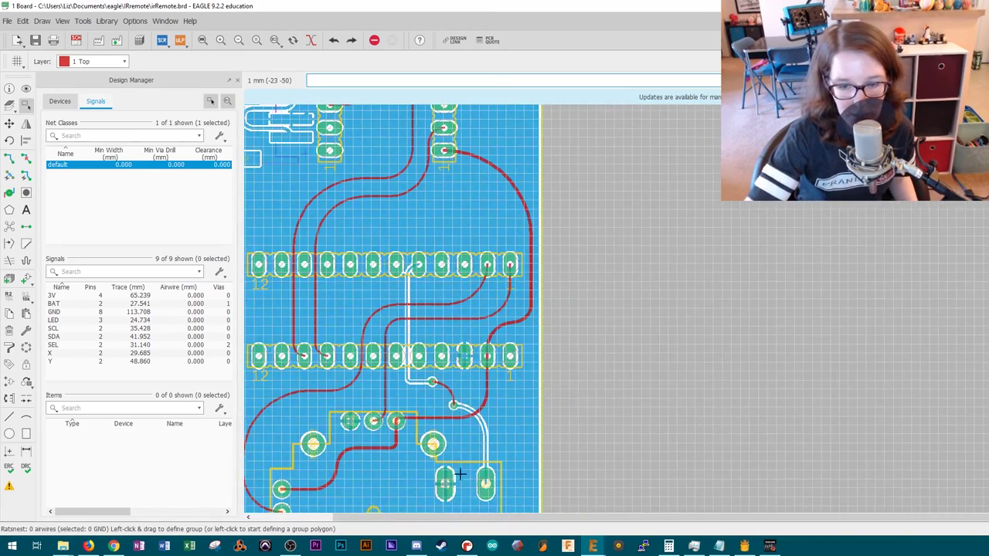
pyautogui.scroll(2, 488, 498)
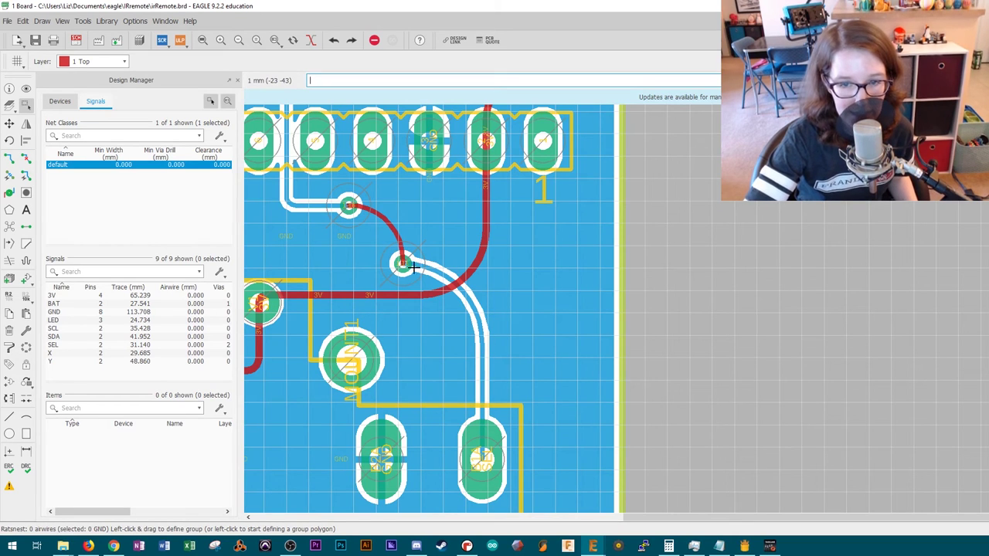
pyautogui.scroll(-4, 425, 437)
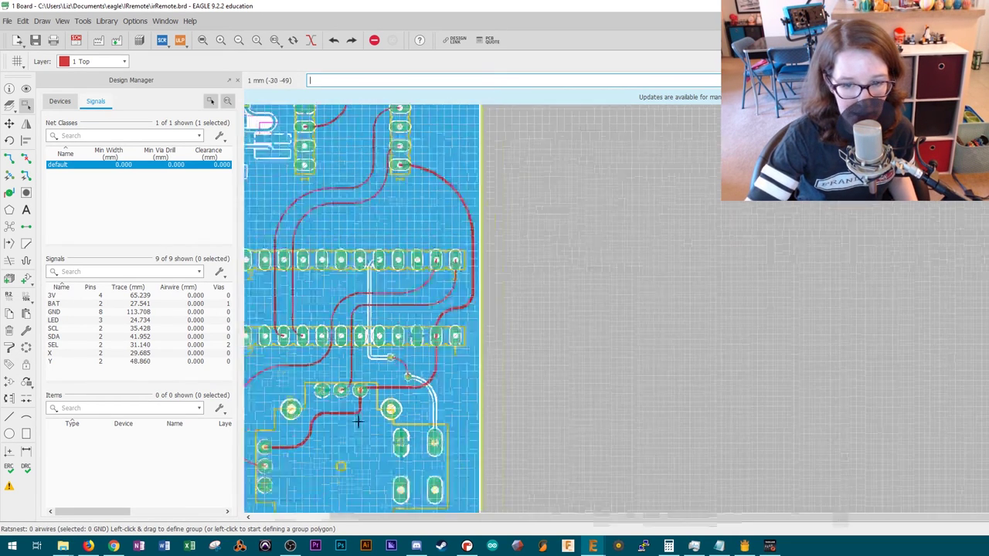
pyautogui.scroll(-1, 358, 421)
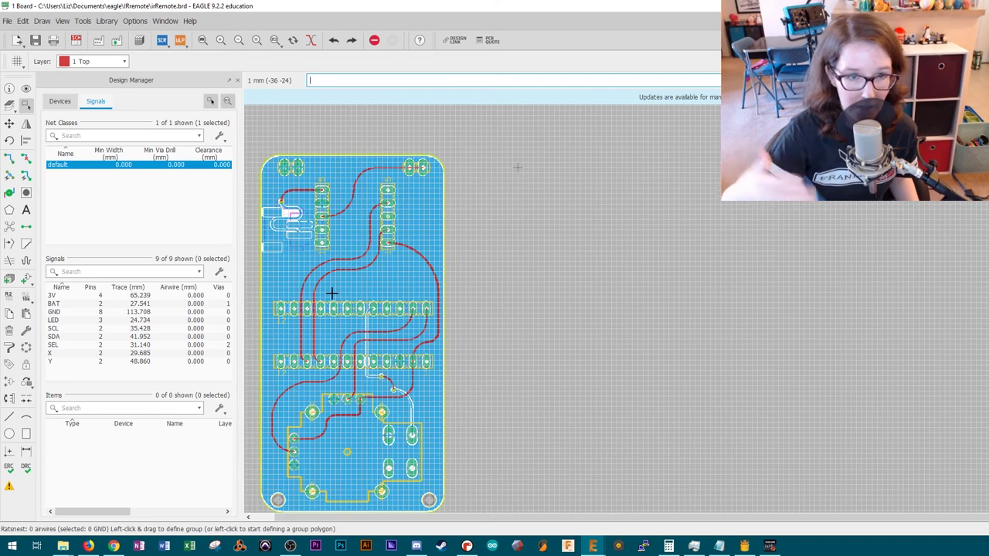
# Keep layer 1 Top active and zoom around the board to inspect the poured copper
pyautogui.click(114, 61)
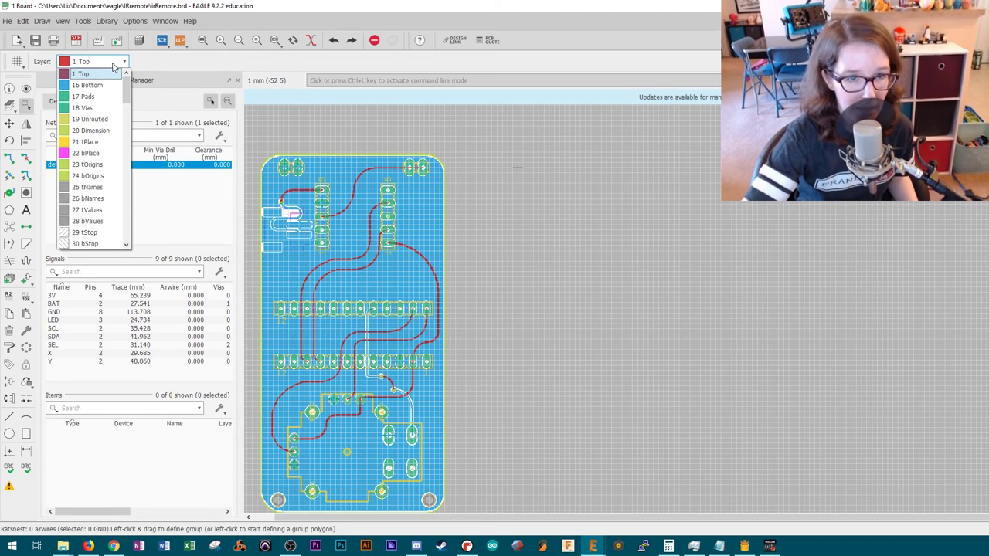
pyautogui.click(172, 63)
pyautogui.scroll(1, 317, 288)
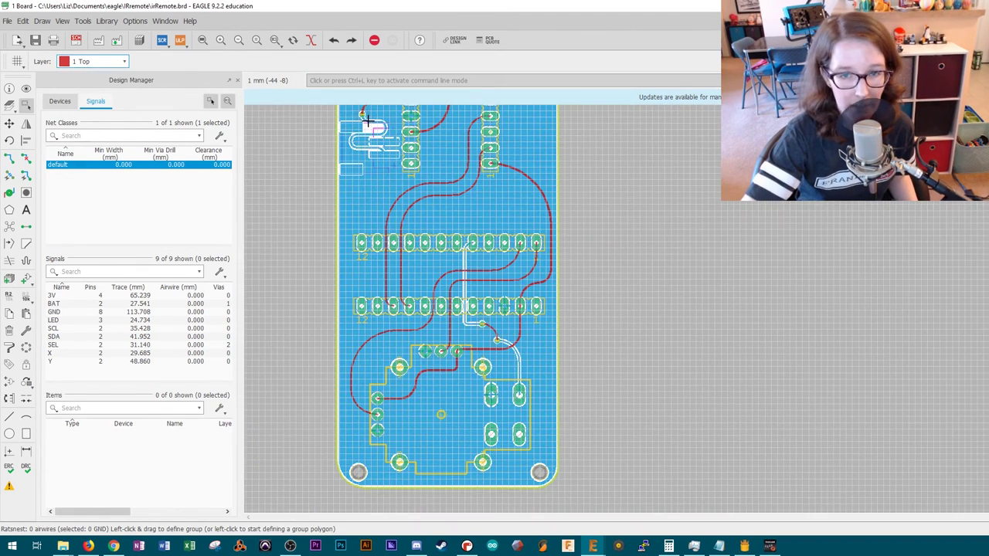
pyautogui.scroll(2, 368, 121)
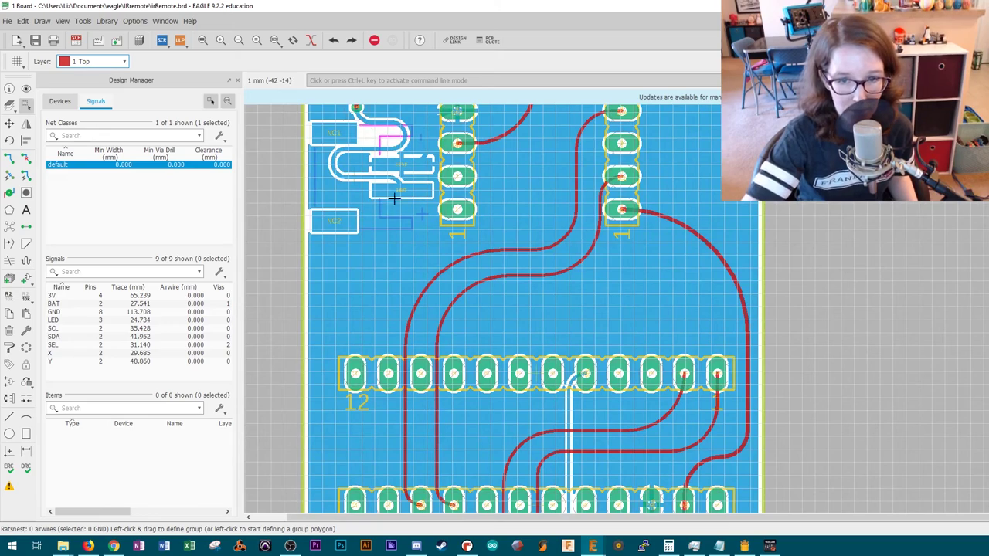
pyautogui.scroll(-3, 464, 214)
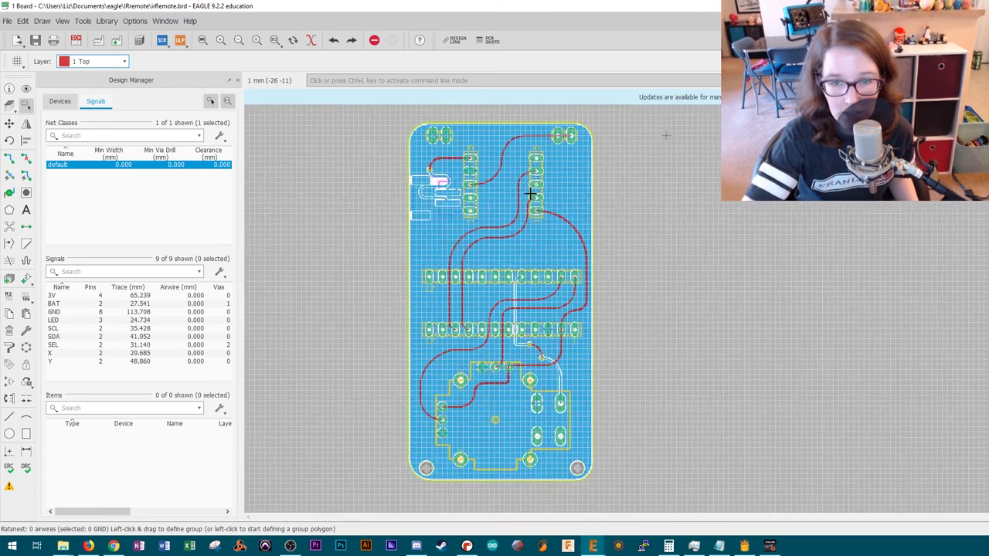
pyautogui.scroll(1, 531, 193)
pyautogui.scroll(2, 574, 261)
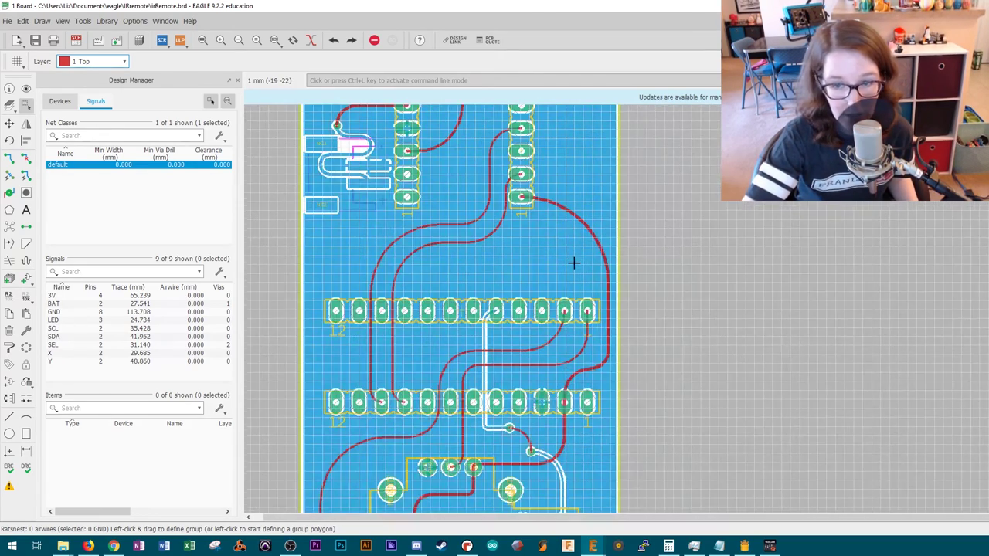
pyautogui.scroll(-3, 573, 262)
pyautogui.scroll(4, 573, 265)
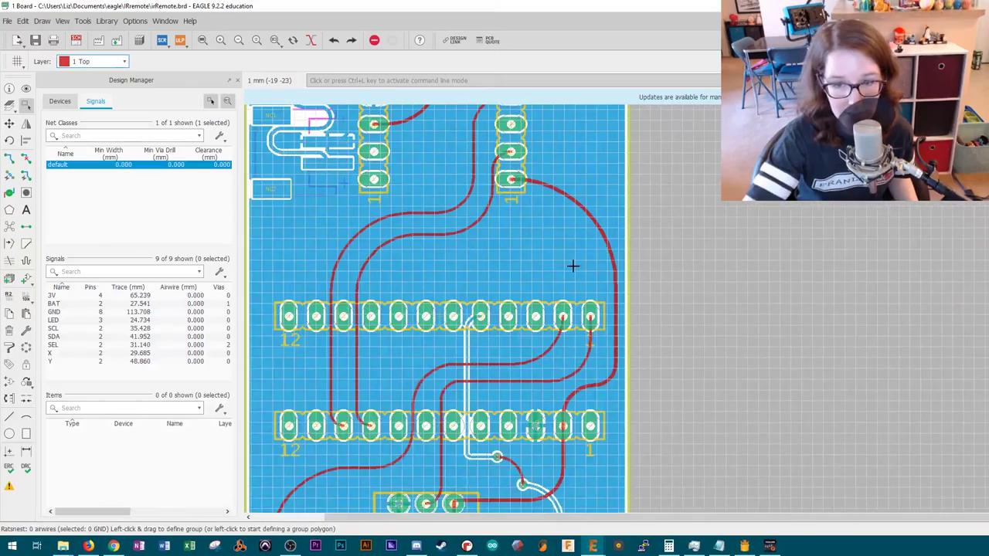
pyautogui.scroll(-3, 510, 251)
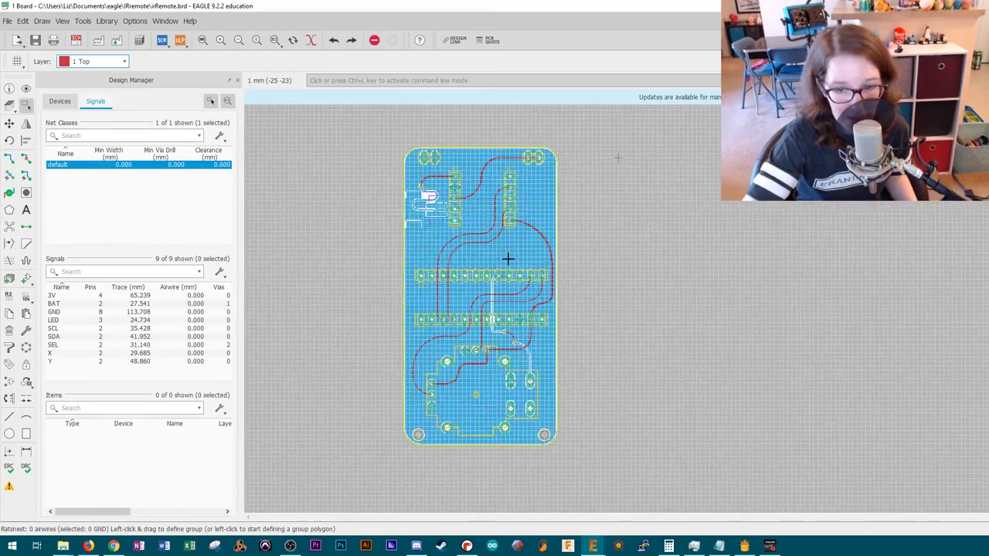
pyautogui.scroll(4, 507, 259)
pyautogui.scroll(-1, 471, 242)
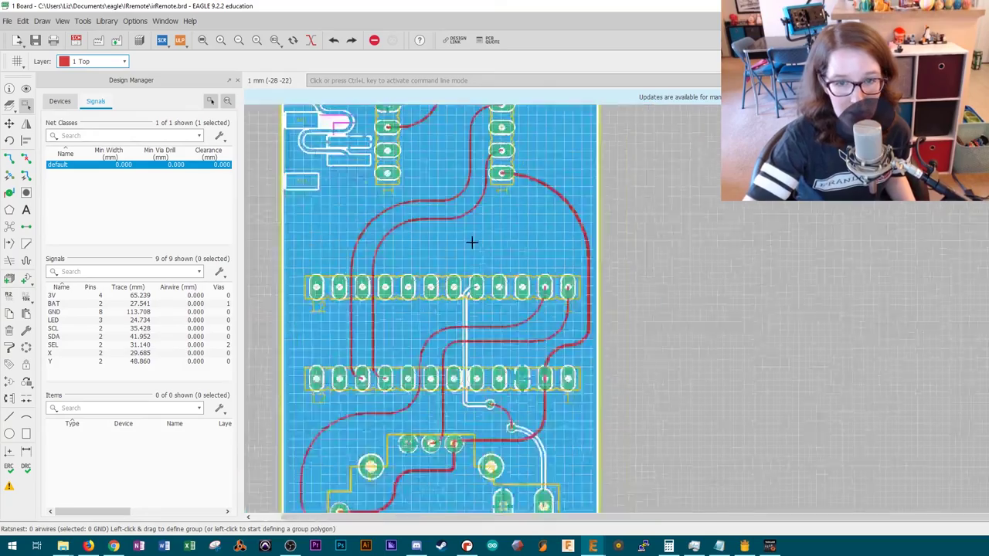
pyautogui.scroll(-3, 471, 242)
pyautogui.scroll(2, 471, 242)
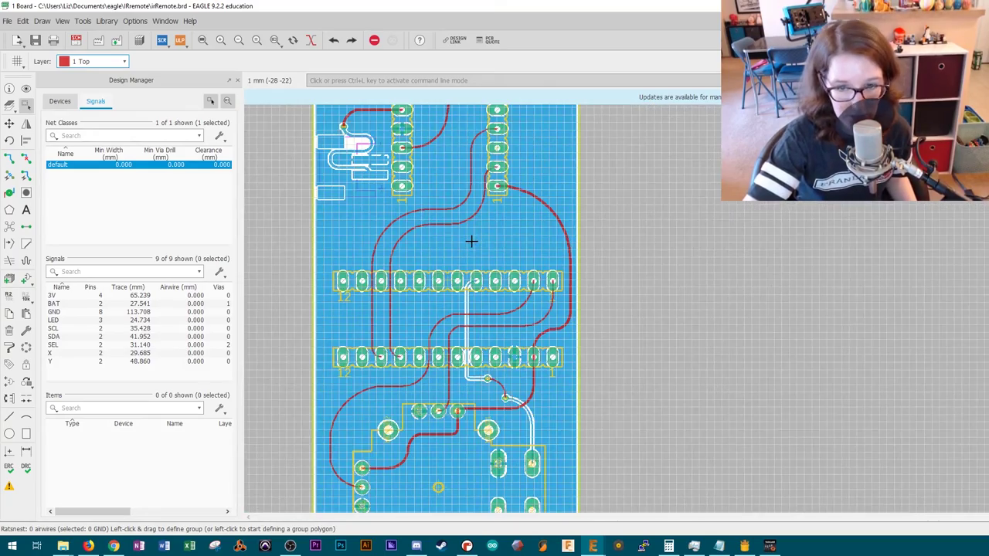
pyautogui.scroll(2, 471, 241)
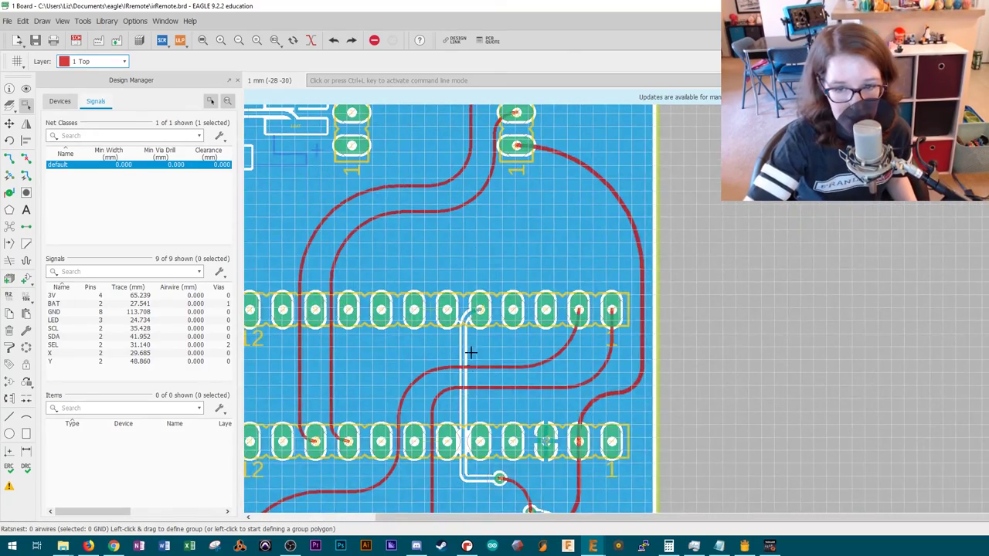
pyautogui.scroll(4, 474, 371)
pyautogui.scroll(-6, 475, 371)
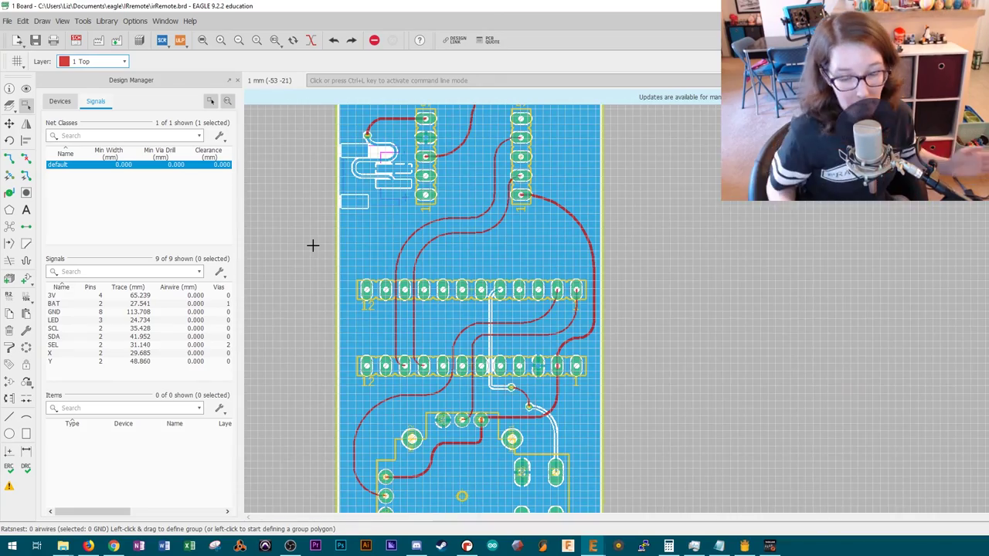
pyautogui.scroll(-3, 313, 245)
pyautogui.scroll(1, 322, 276)
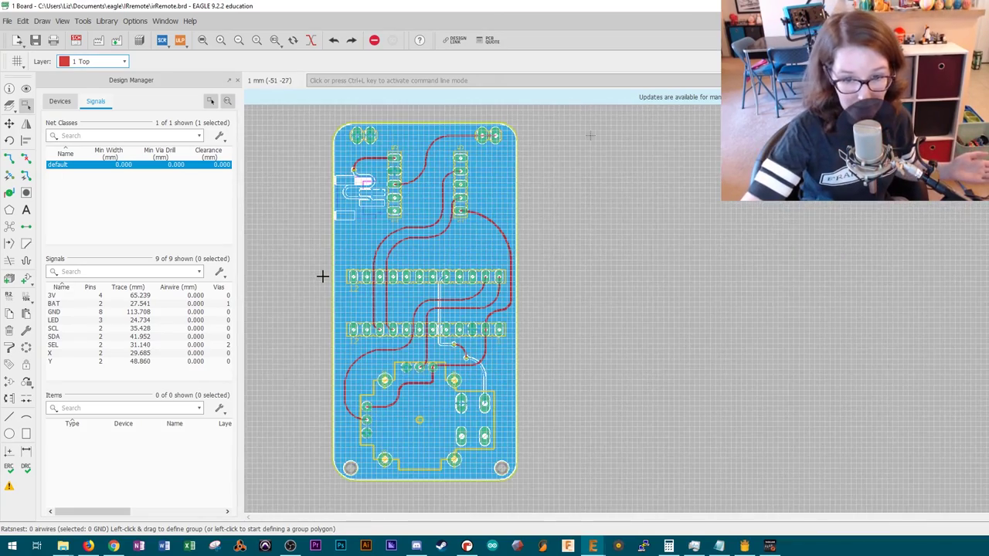
pyautogui.scroll(1, 322, 275)
pyautogui.scroll(-2, 322, 276)
pyautogui.scroll(2, 322, 276)
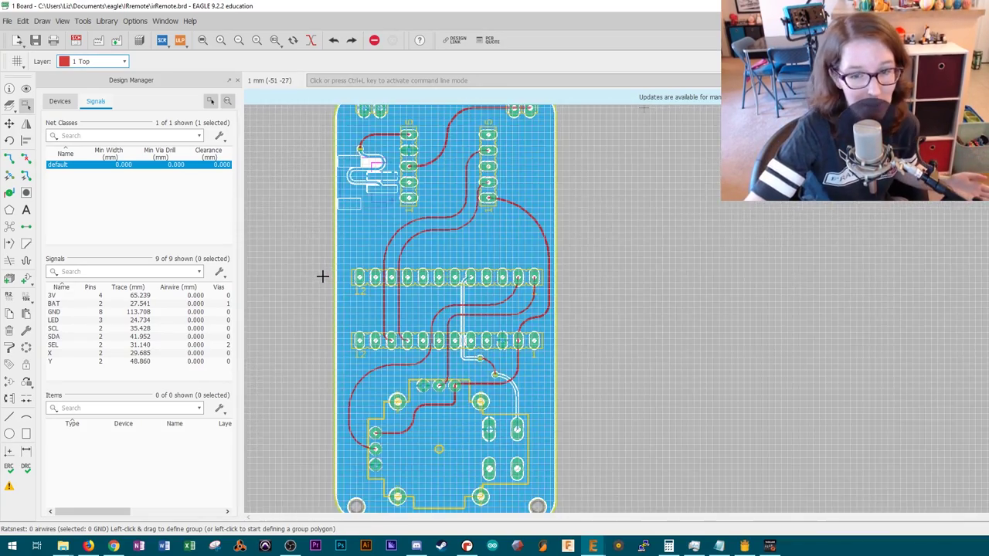
pyautogui.scroll(-1, 322, 276)
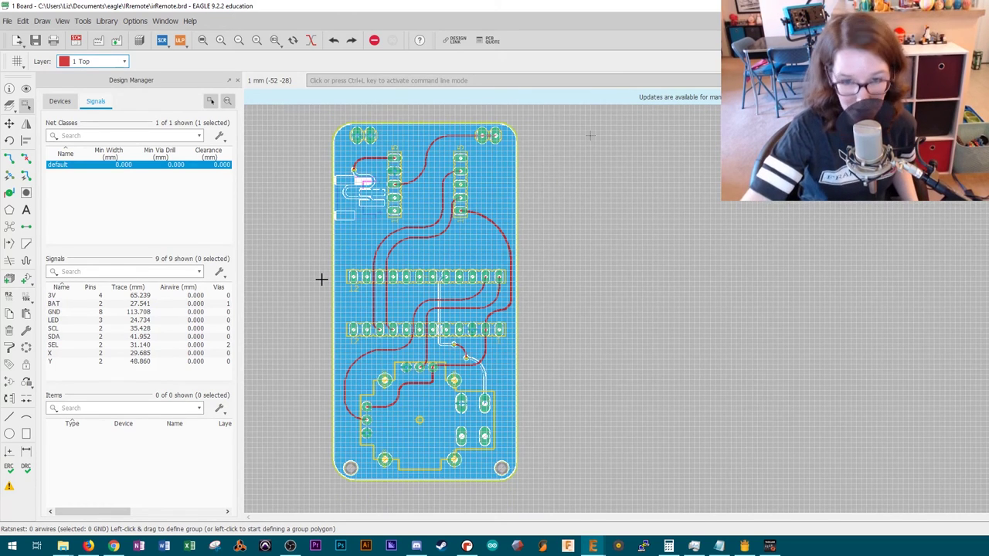